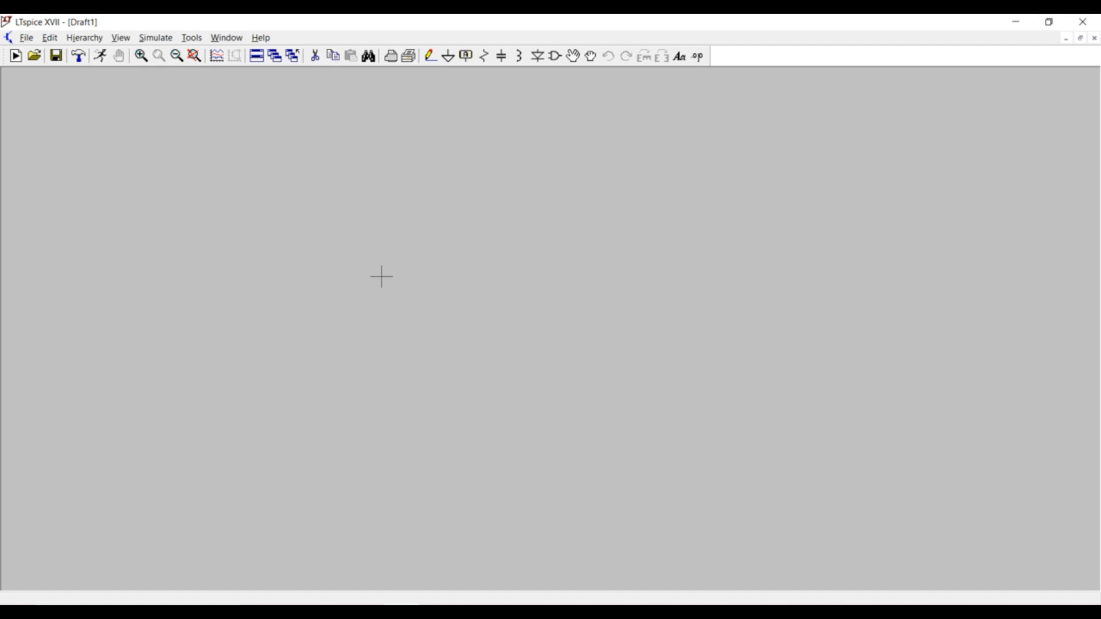
Step: Place one voltage source in the empty schematic
left_click(555, 56)
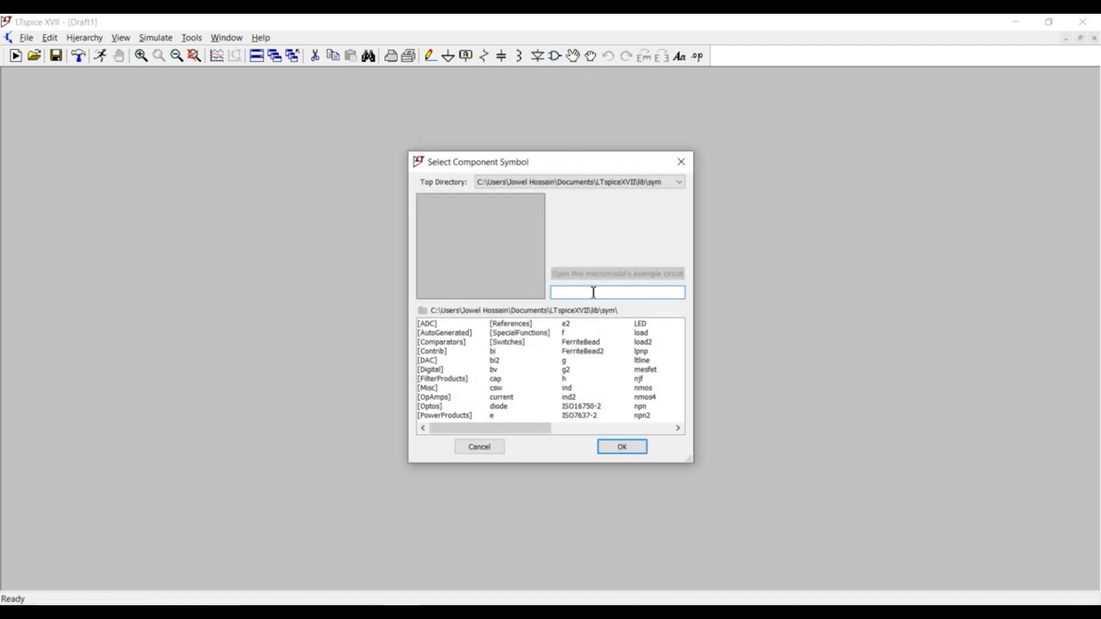
type("voltage")
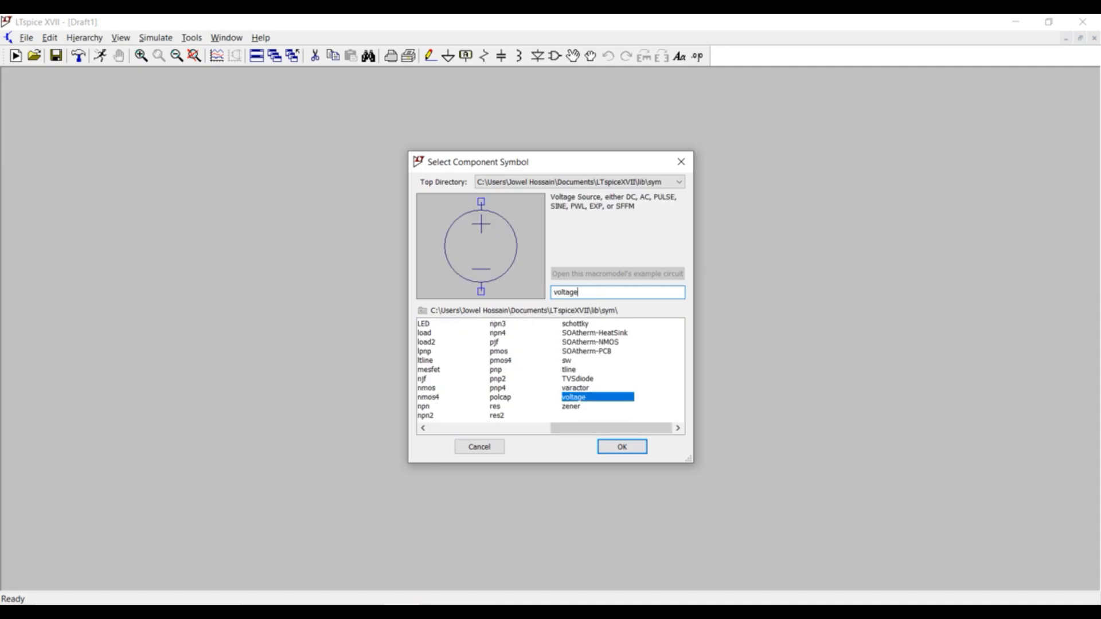
left_click(623, 447)
left_click(417, 287)
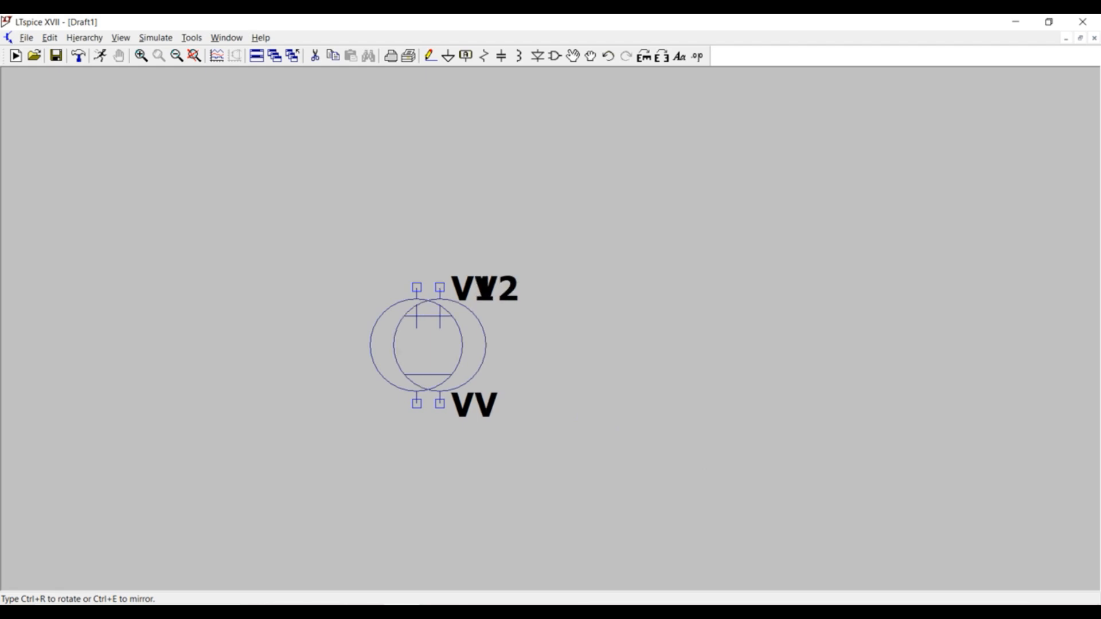
key("Escape")
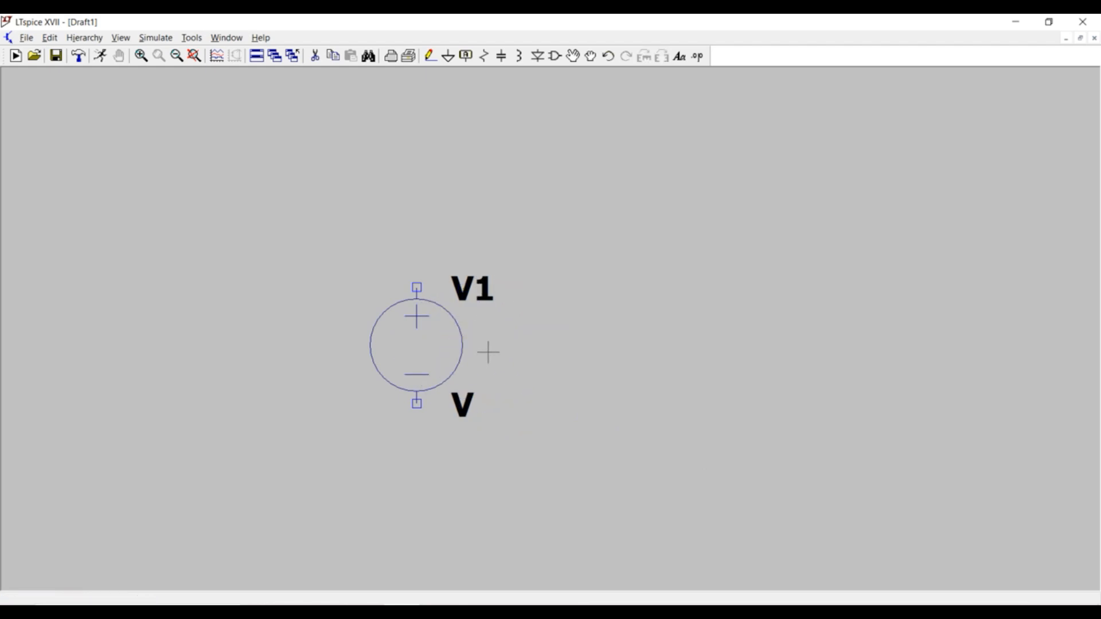
Step: Place two vertical resistors, one above the other, to the right of voltage source V1
scroll(490, 347, "down", 3)
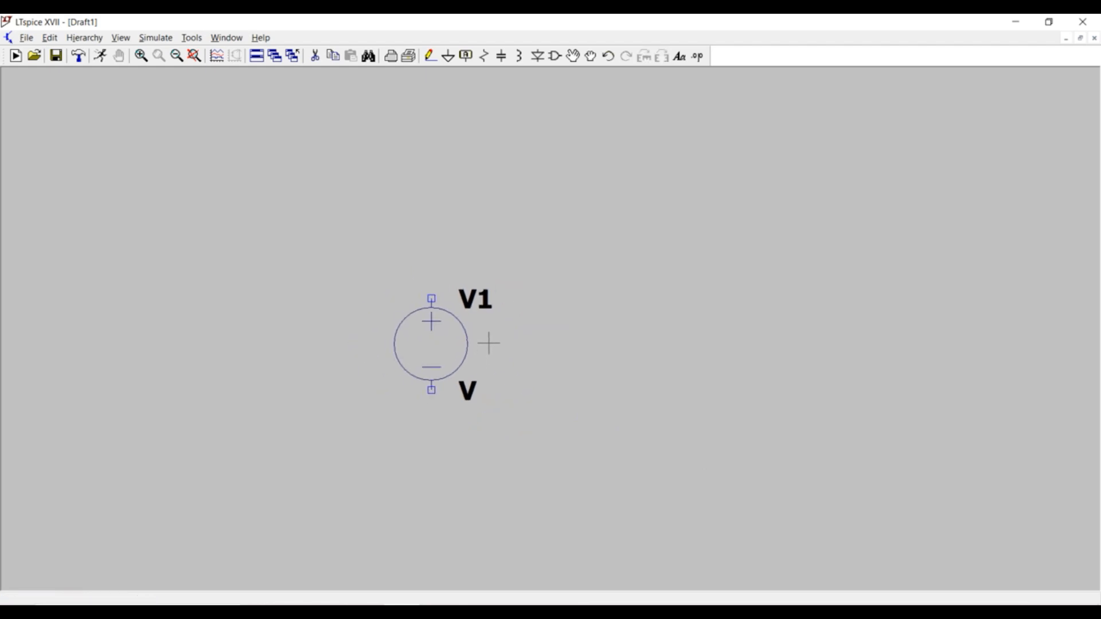
scroll(491, 343, "down", 2)
scroll(492, 342, "up", 3)
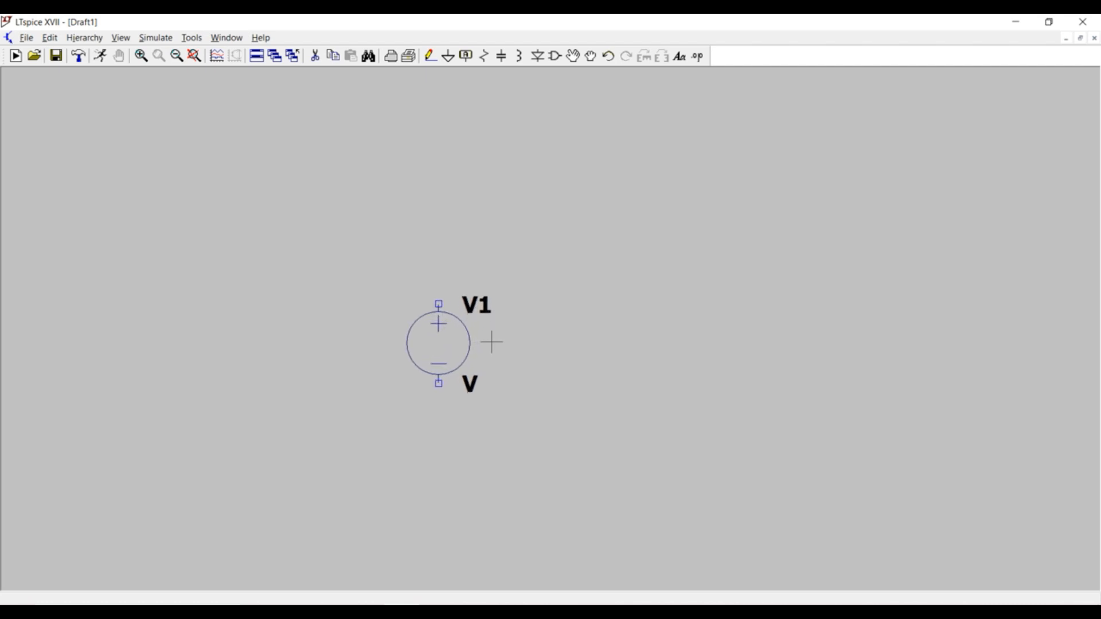
left_click(485, 55)
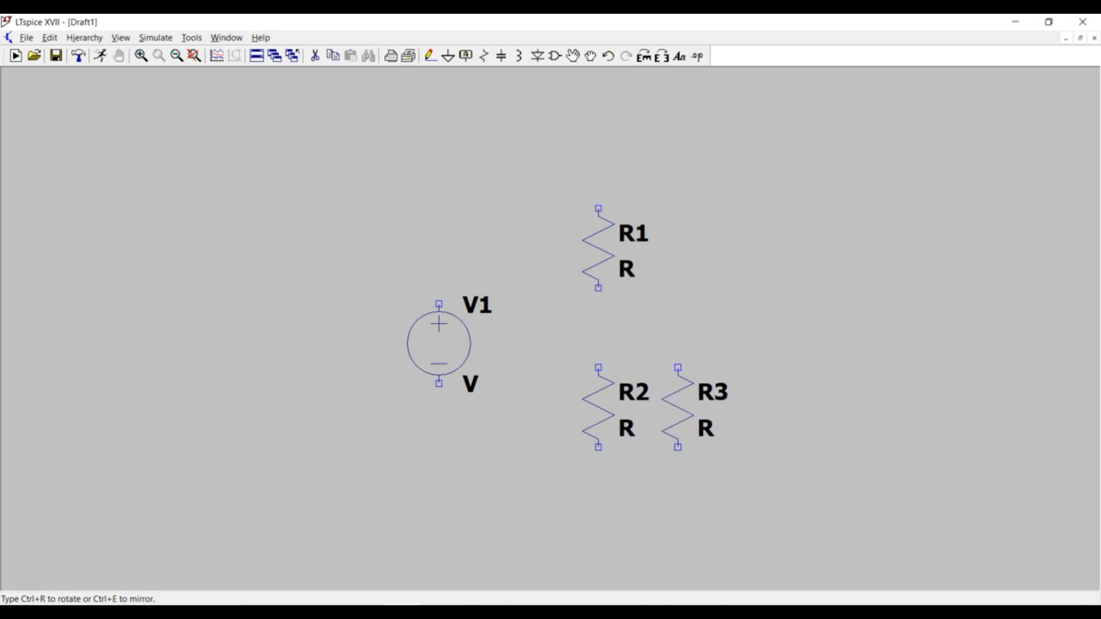
key("Escape")
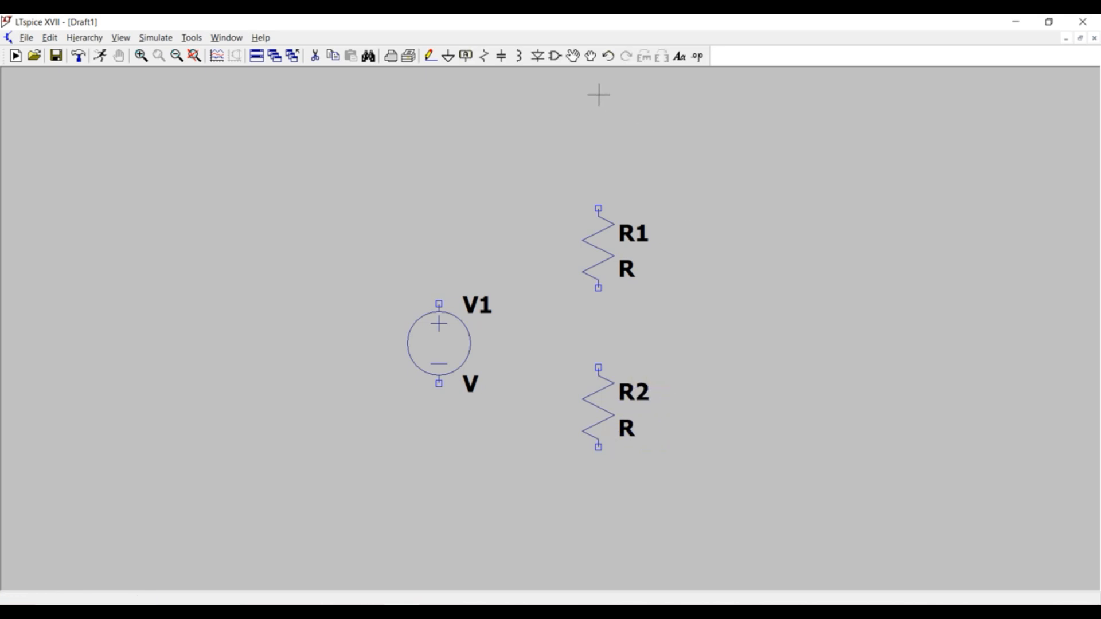
Step: Place a vertical capacitor to the right of resistor R2
left_click(502, 56)
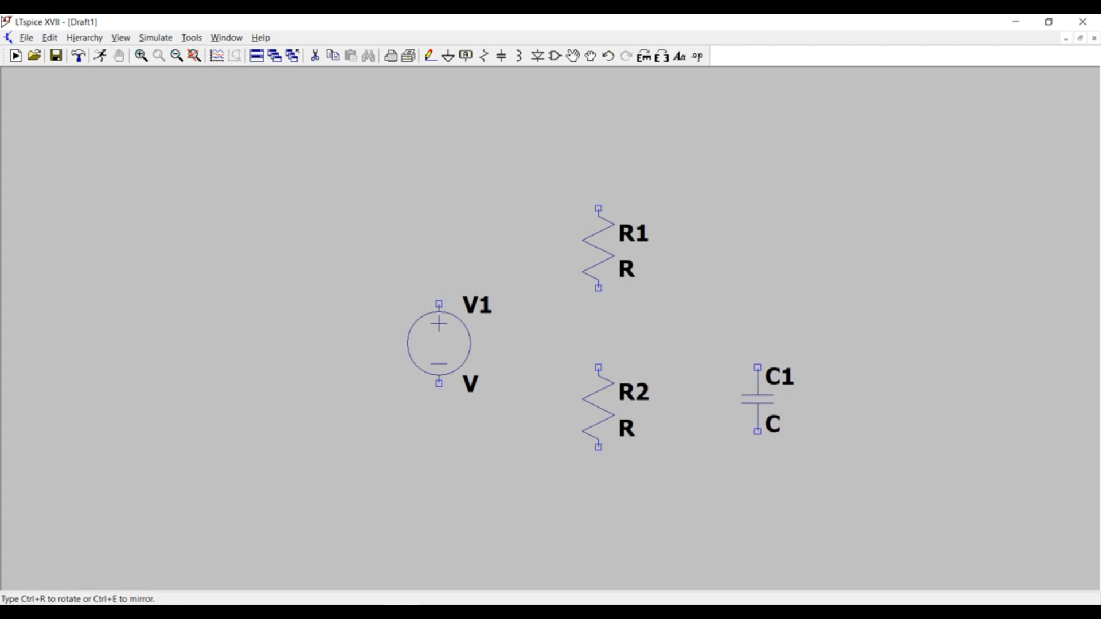
left_click(758, 399)
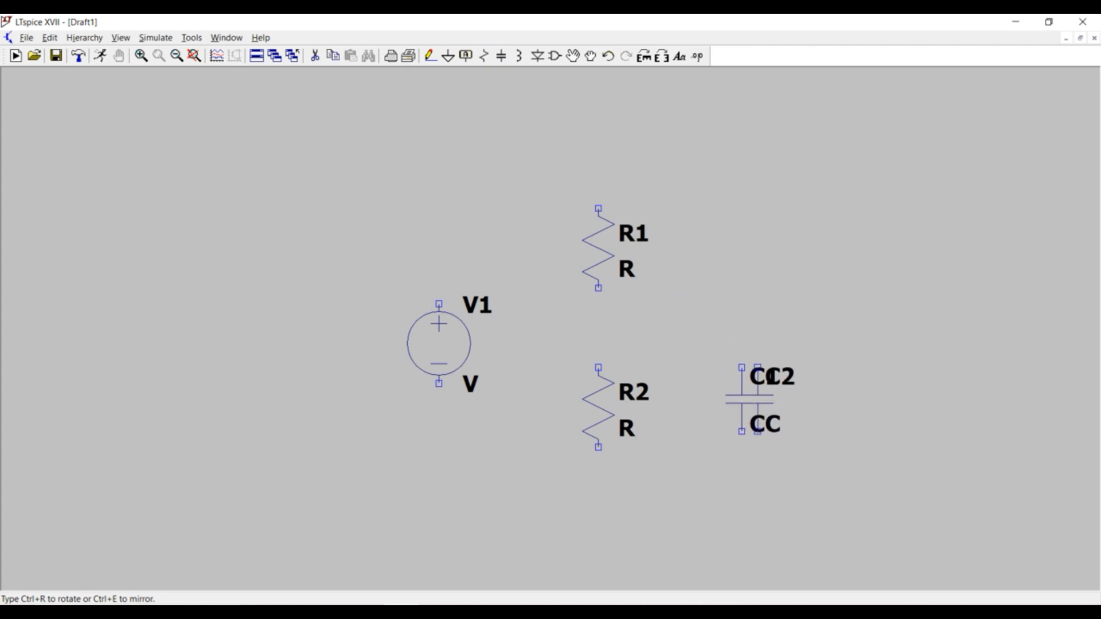
key("Escape")
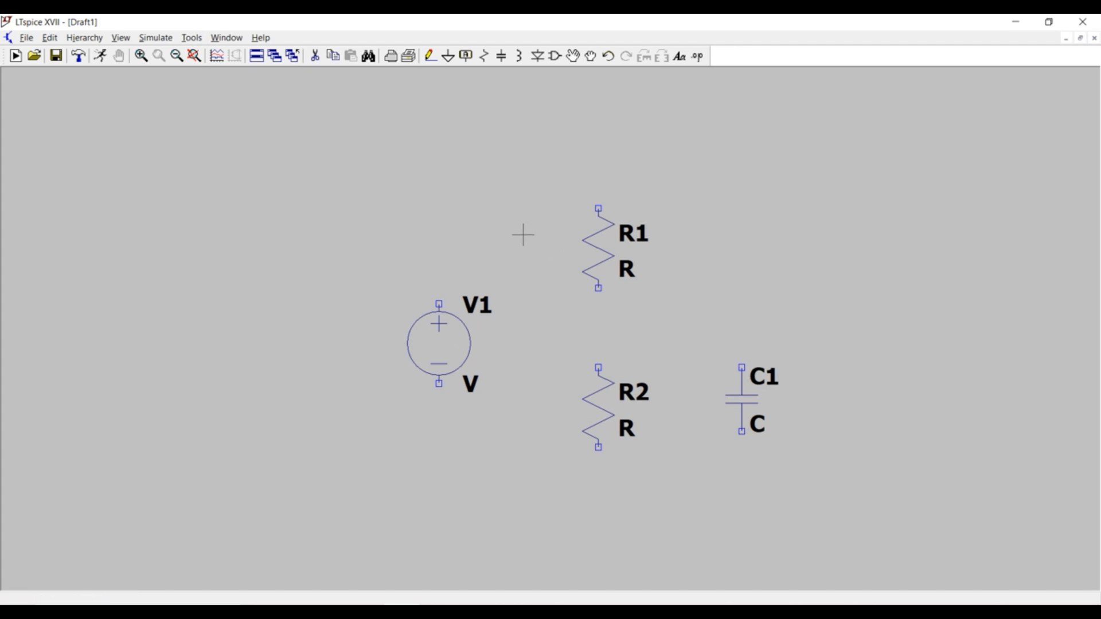
Step: Wire V1's positive terminal to the upper end of R1, and R1's lower end to the upper end of R2
left_click(434, 58)
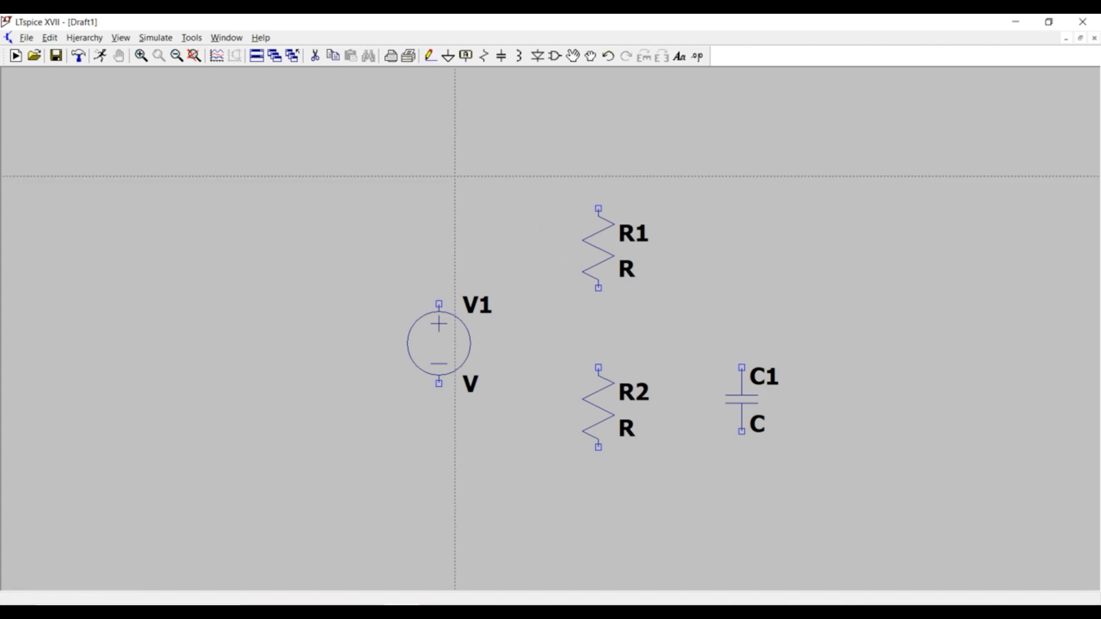
left_click(439, 304)
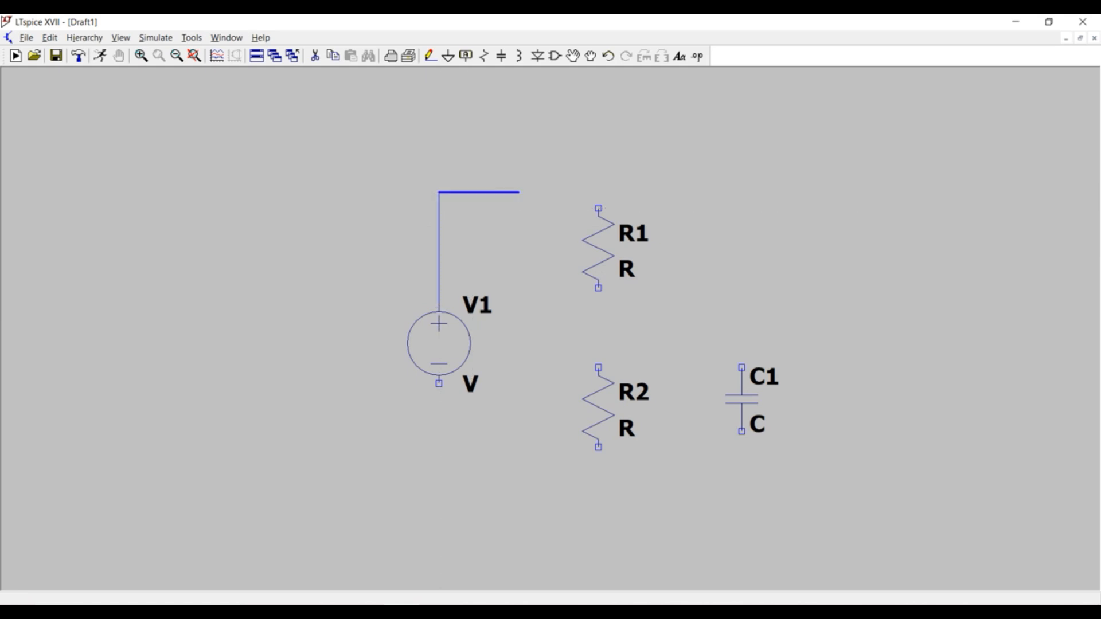
left_click(599, 209)
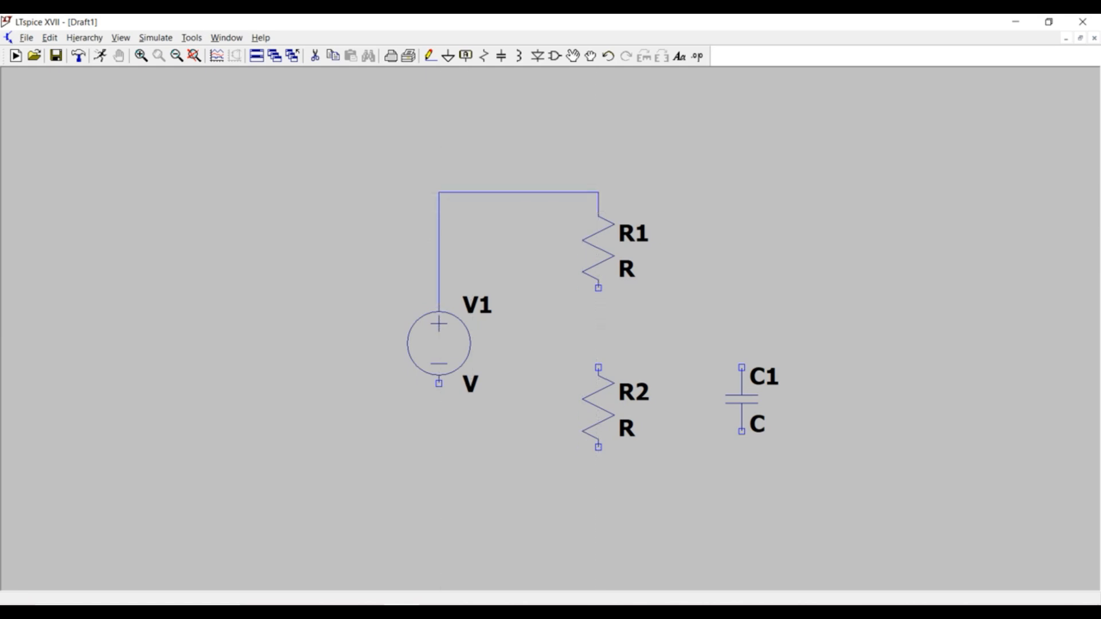
left_click(598, 289)
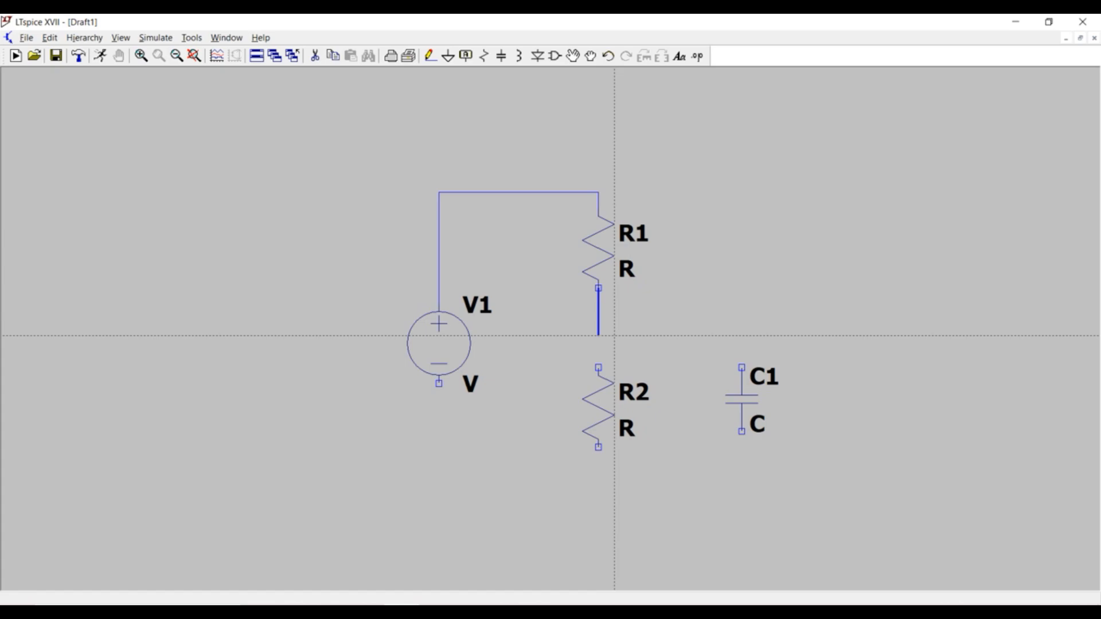
left_click(598, 367)
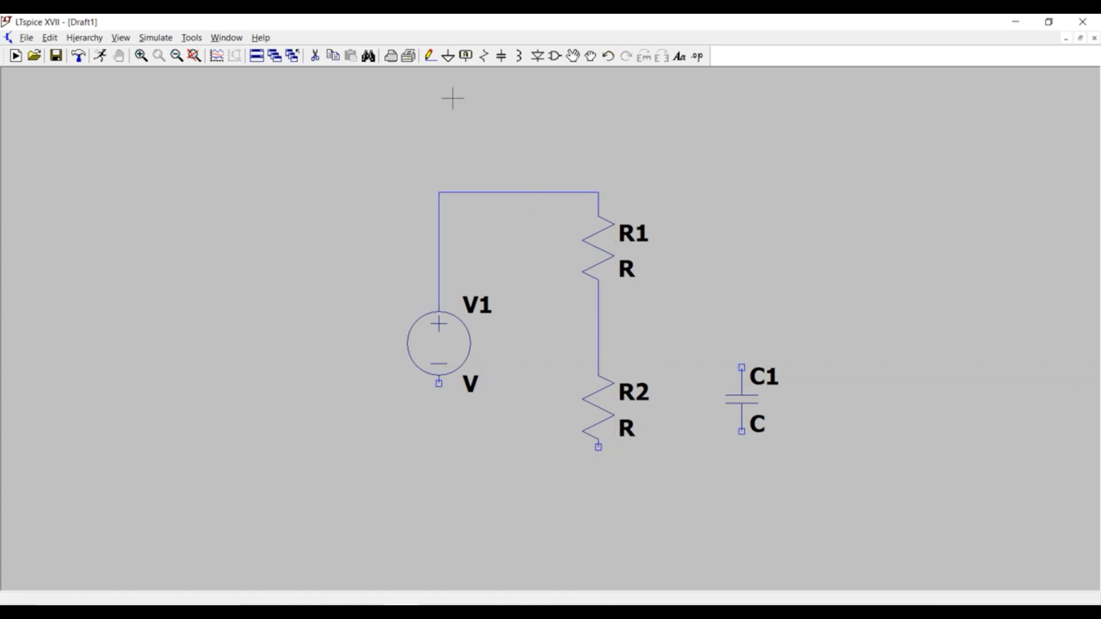
Step: Place a ground symbol directly below resistor R2, leaving a gap for wiring
left_click(450, 63)
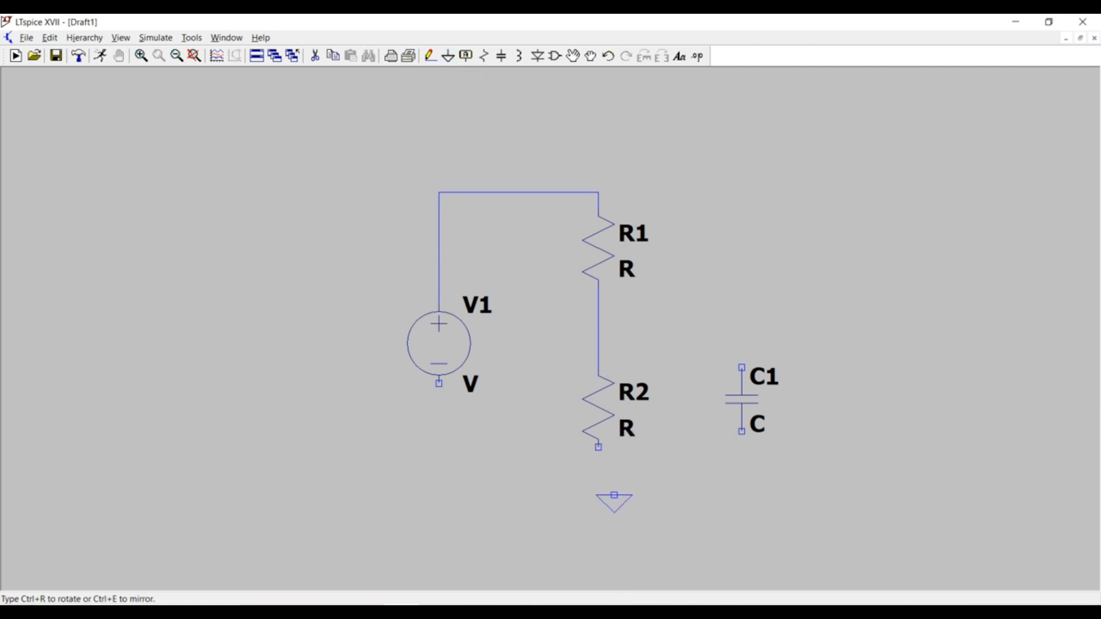
left_click(598, 511)
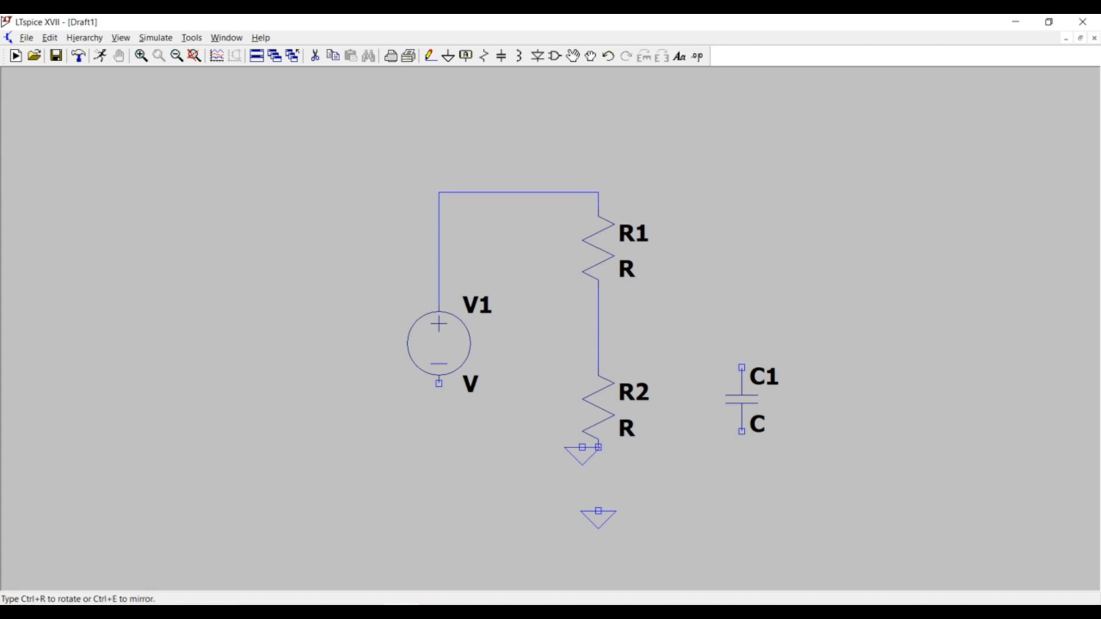
right_click(581, 462)
Step: Wire V1's negative terminal down and across to the ground symbol below R2
scroll(582, 444, "down", 3)
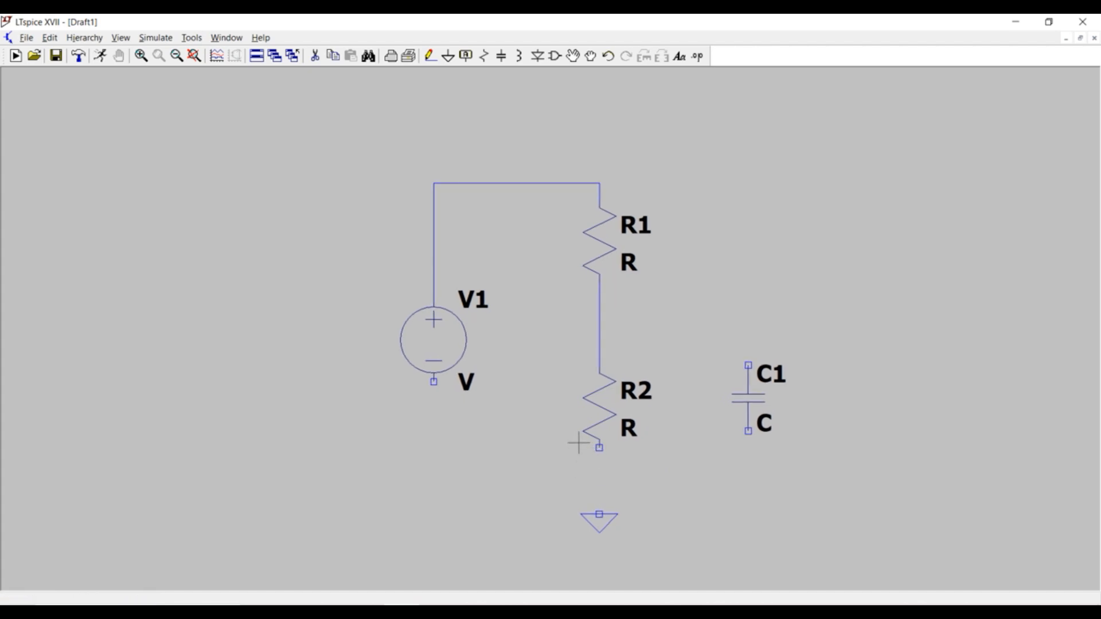
scroll(594, 485, "up", 2)
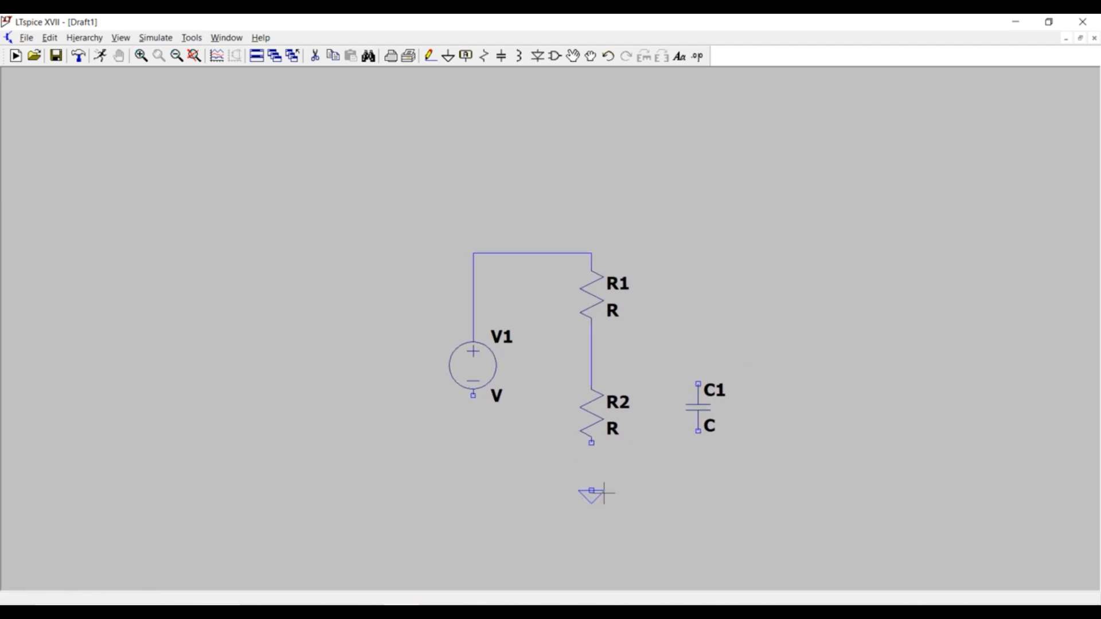
left_click(430, 56)
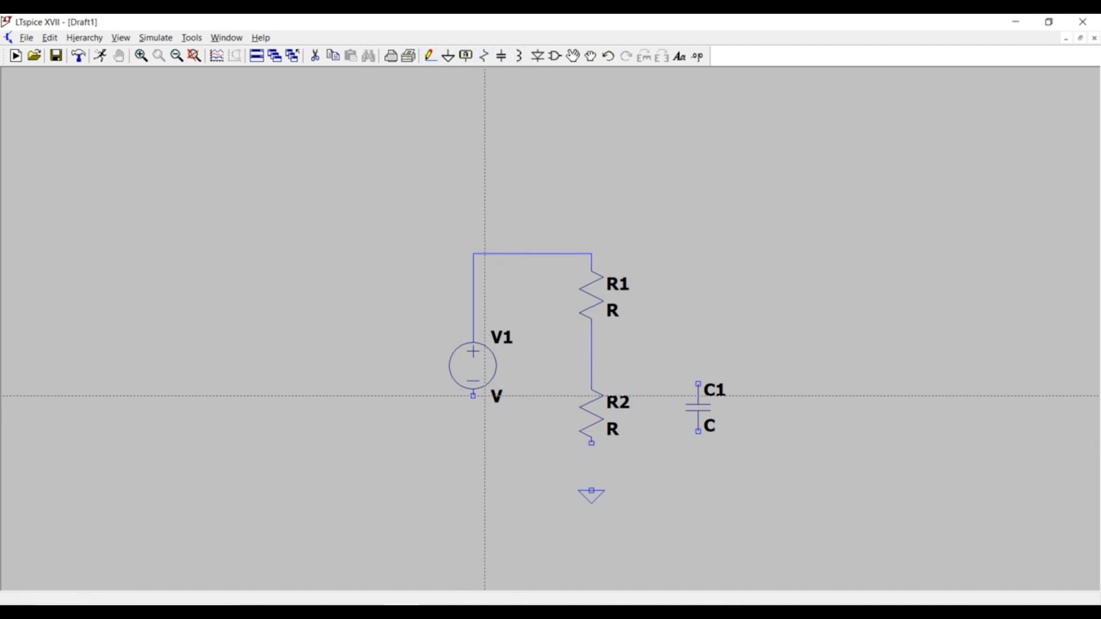
left_click(474, 396)
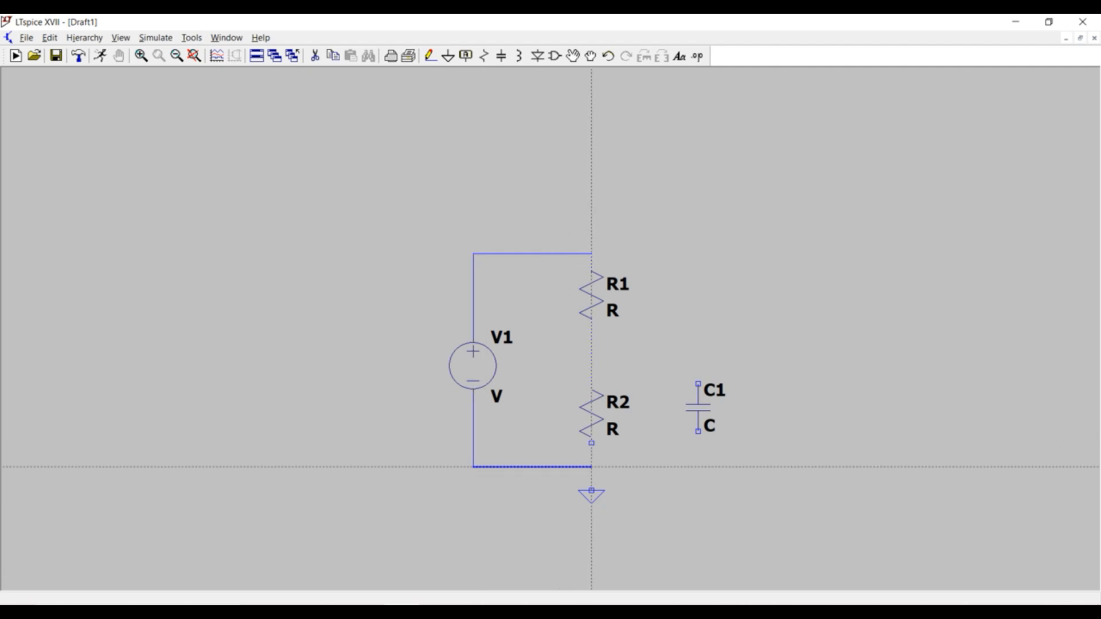
left_click(591, 467)
left_click(592, 489)
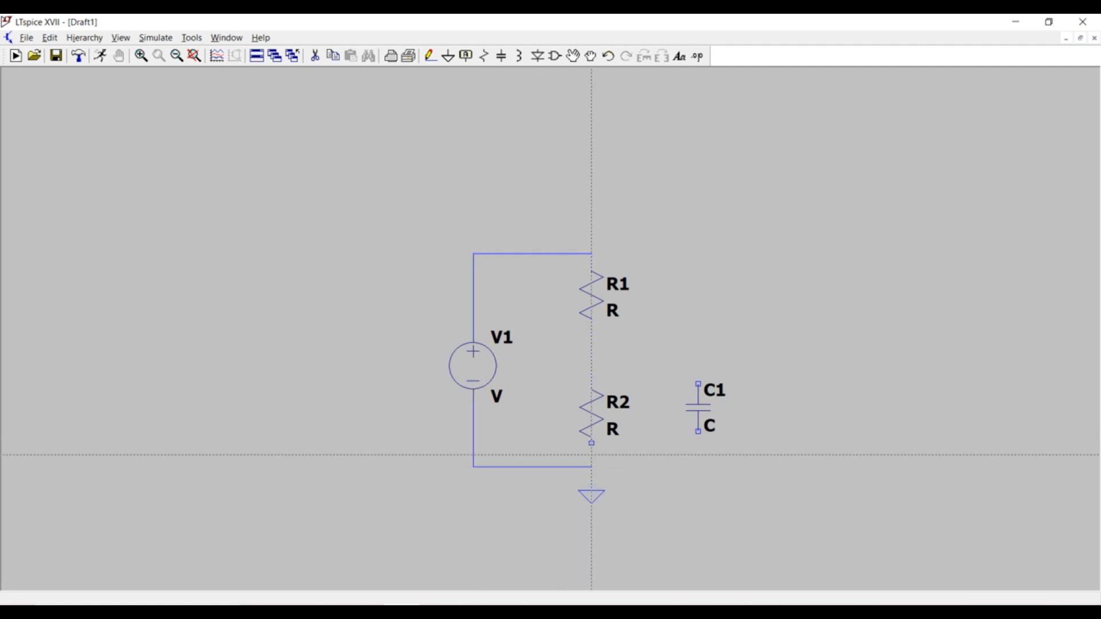
Step: Connect R2's lower end to the ground wire directly below it
left_click(591, 393)
left_click(592, 319)
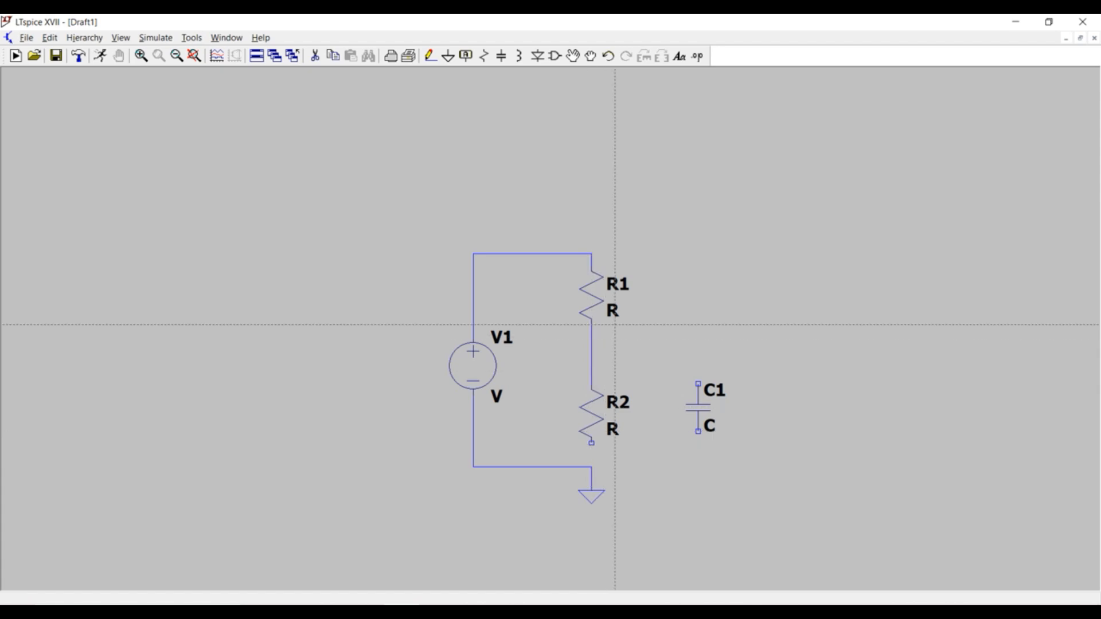
left_click(592, 443)
left_click(592, 467)
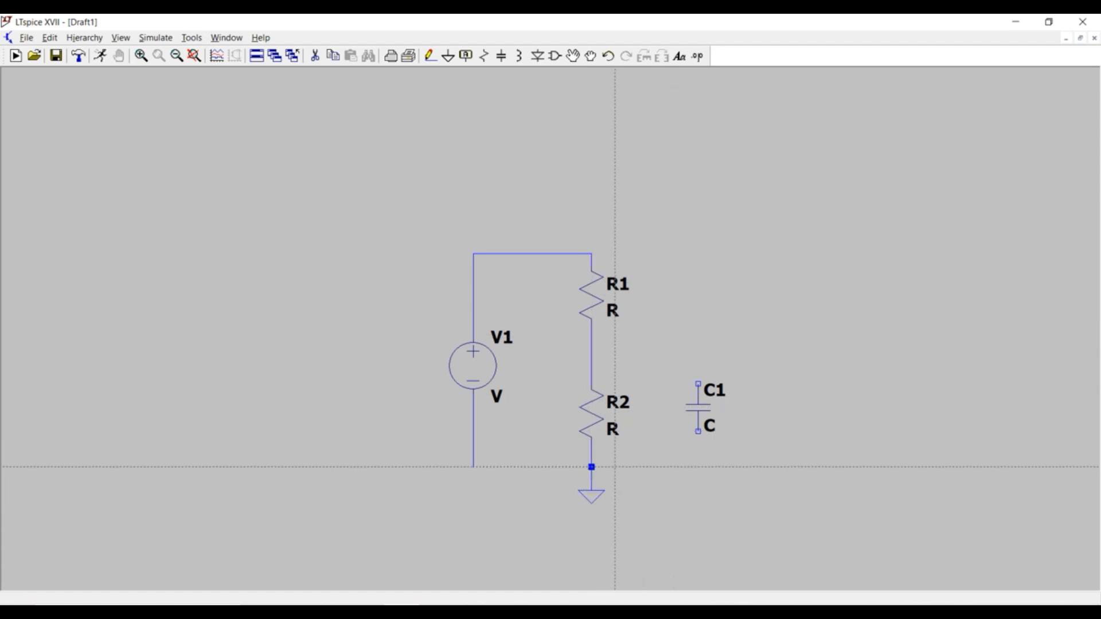
Step: Wire capacitor C1 in parallel with R2, from the ground node and from the junction between R1 and R2
left_click(592, 467)
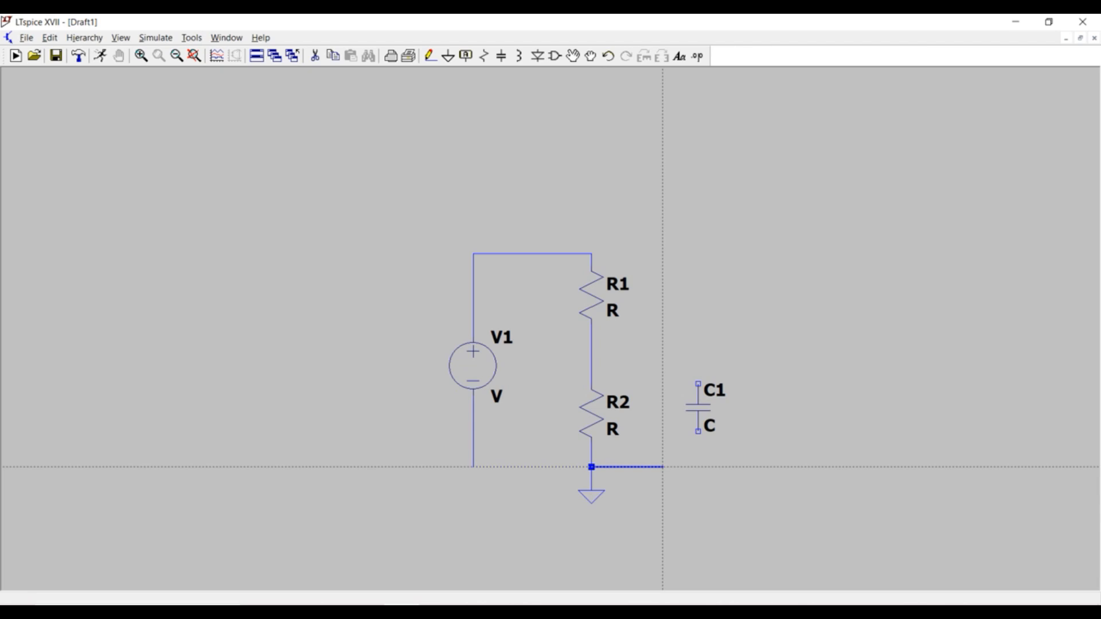
left_click(698, 467)
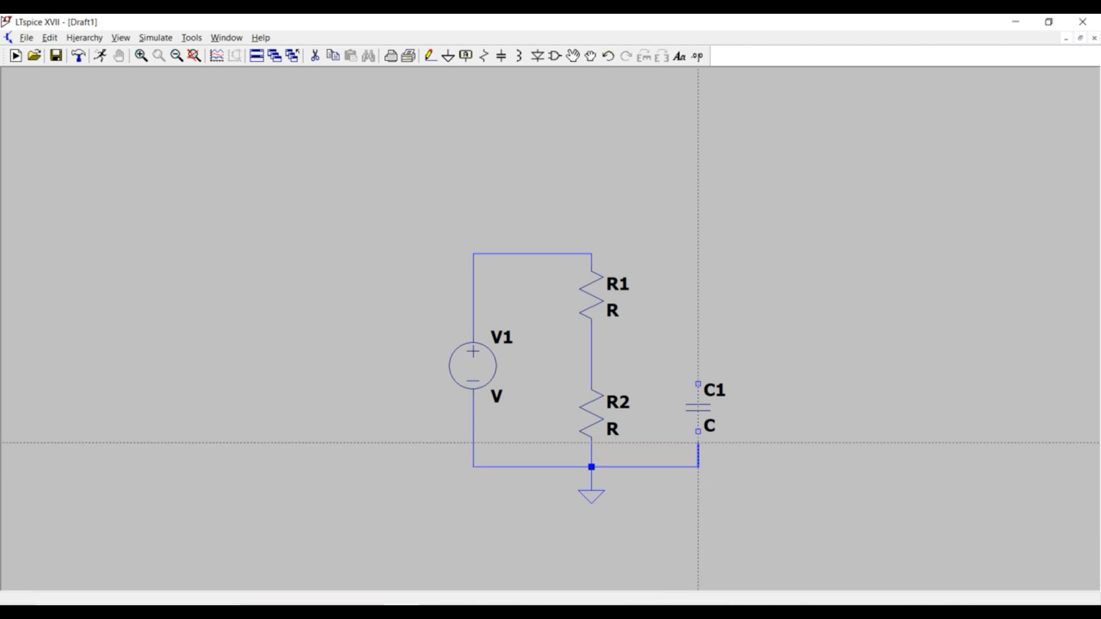
left_click(698, 431)
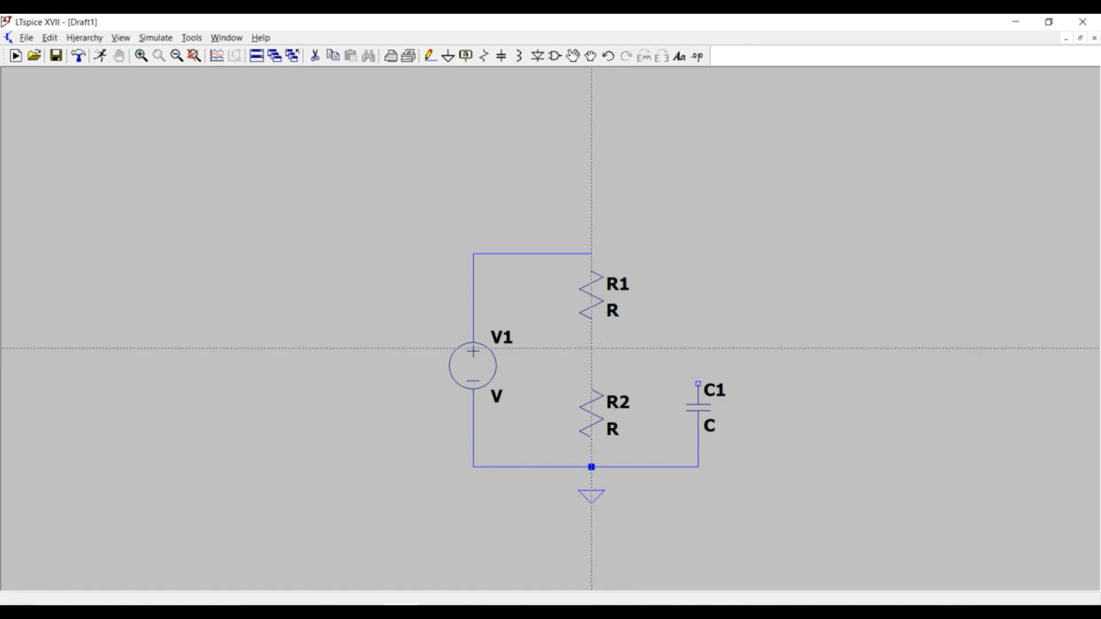
left_click(591, 348)
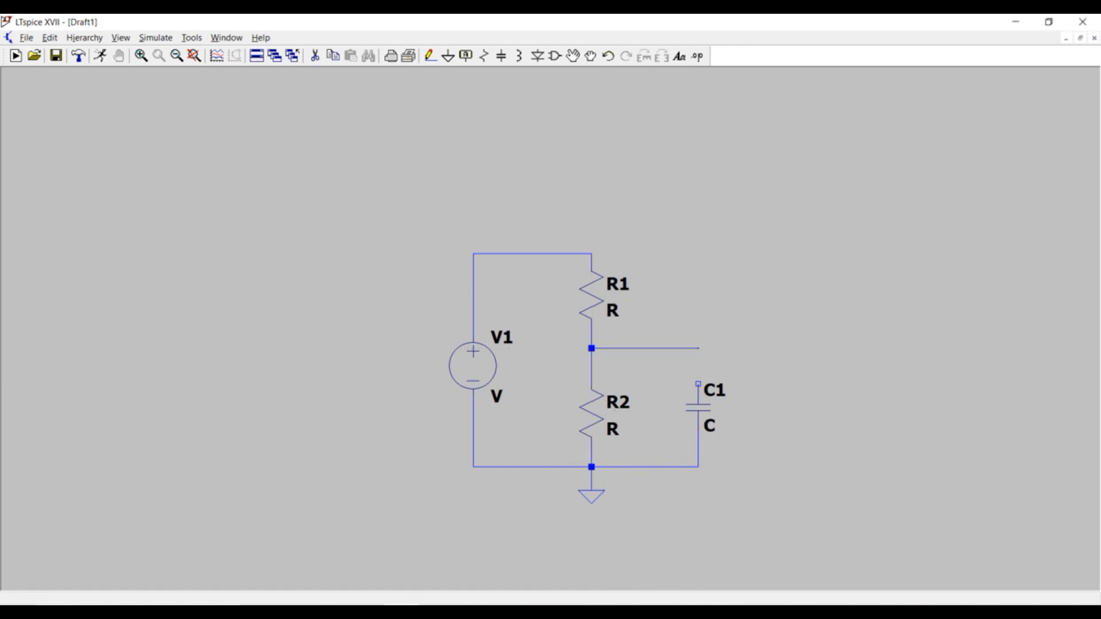
left_click(698, 384)
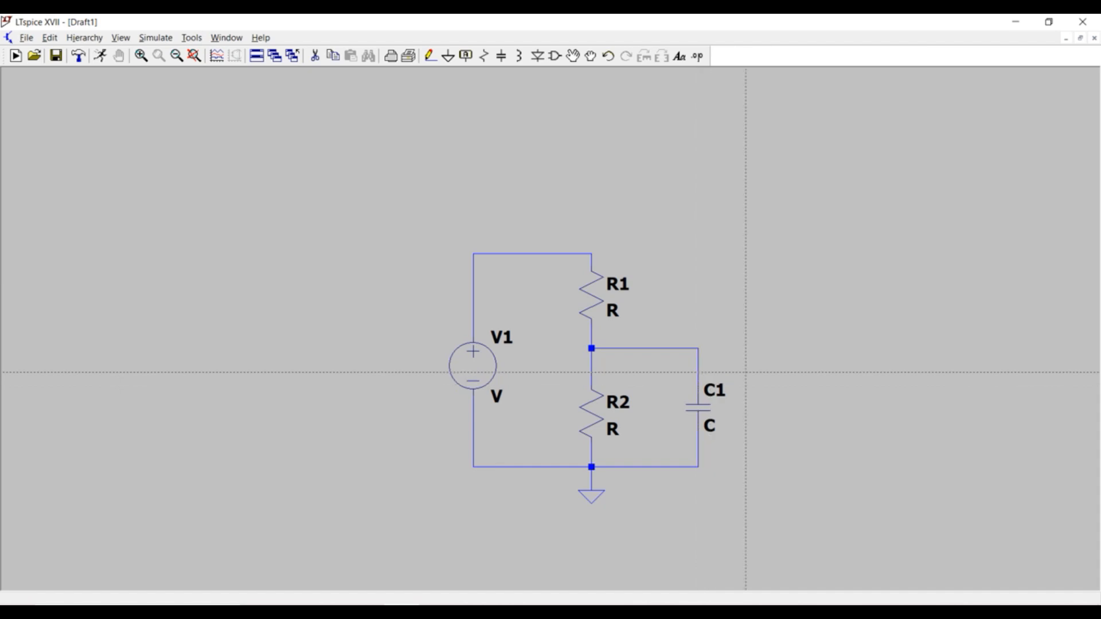
key("Escape")
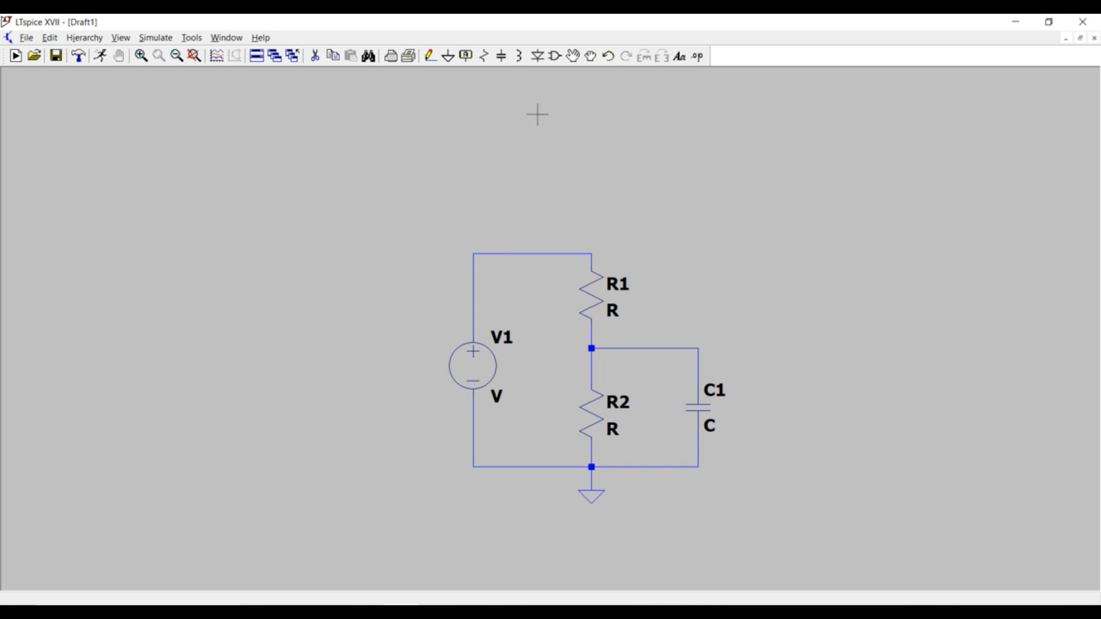
Step: Place a net label named Vout to the right of C1, level with the R1–R2 junction
left_click(467, 56)
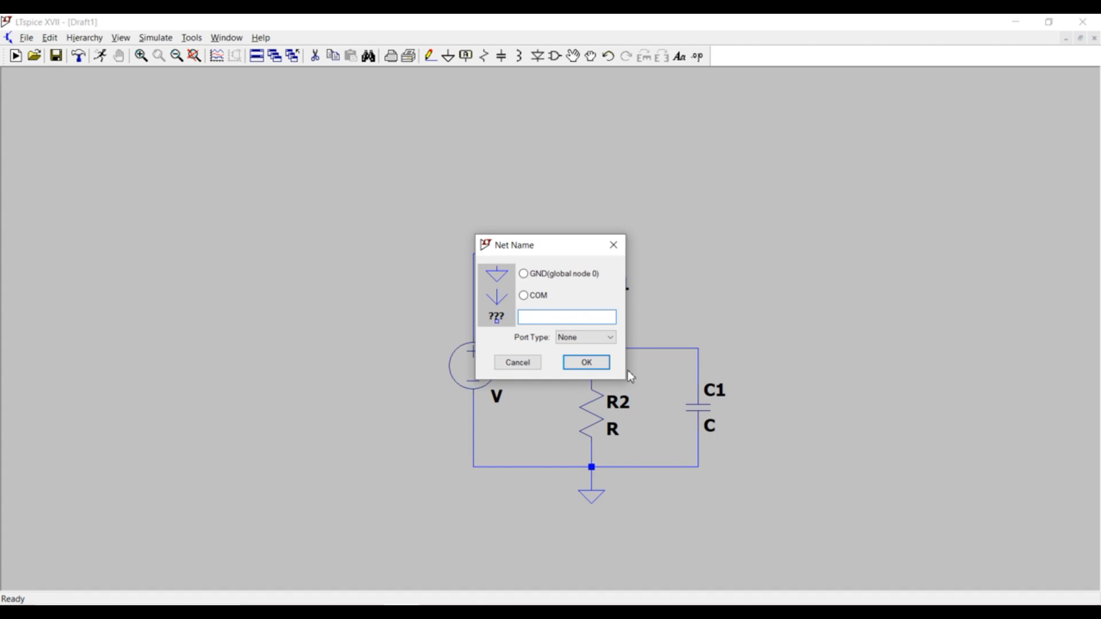
type("Vout")
left_click(586, 364)
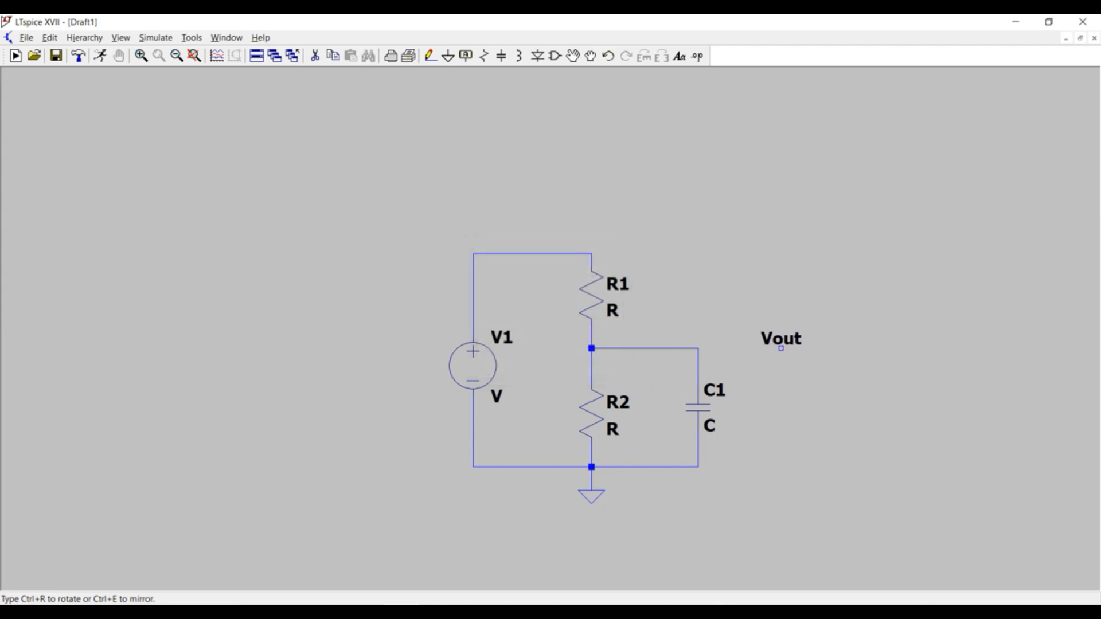
left_click(781, 348)
key("Escape")
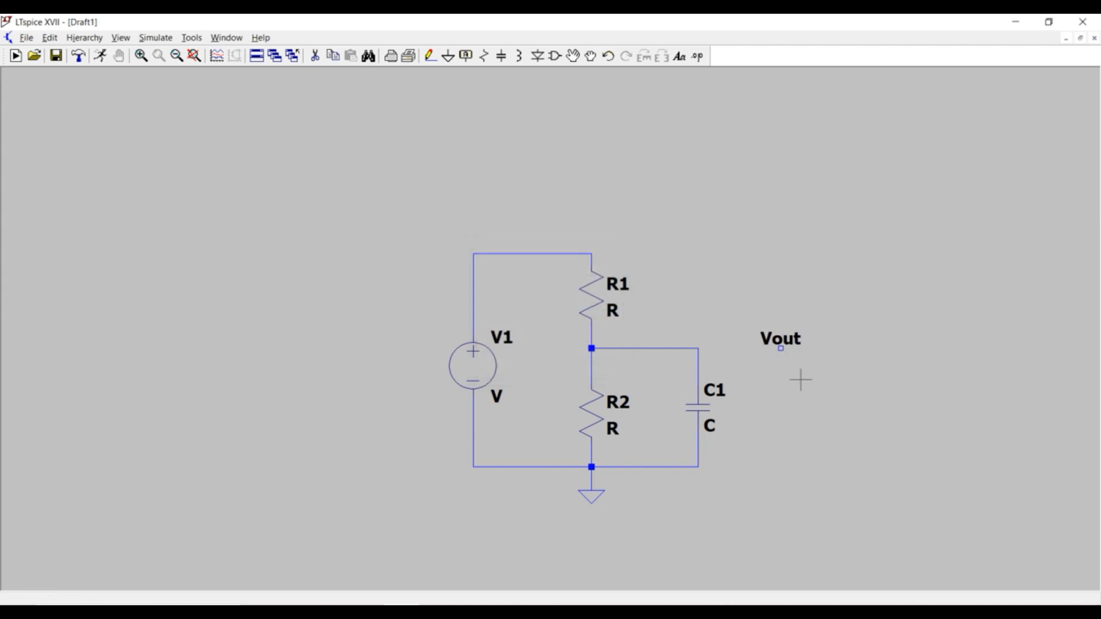
Step: Wire the Vout label to the node at the upper end of C1
left_click(430, 56)
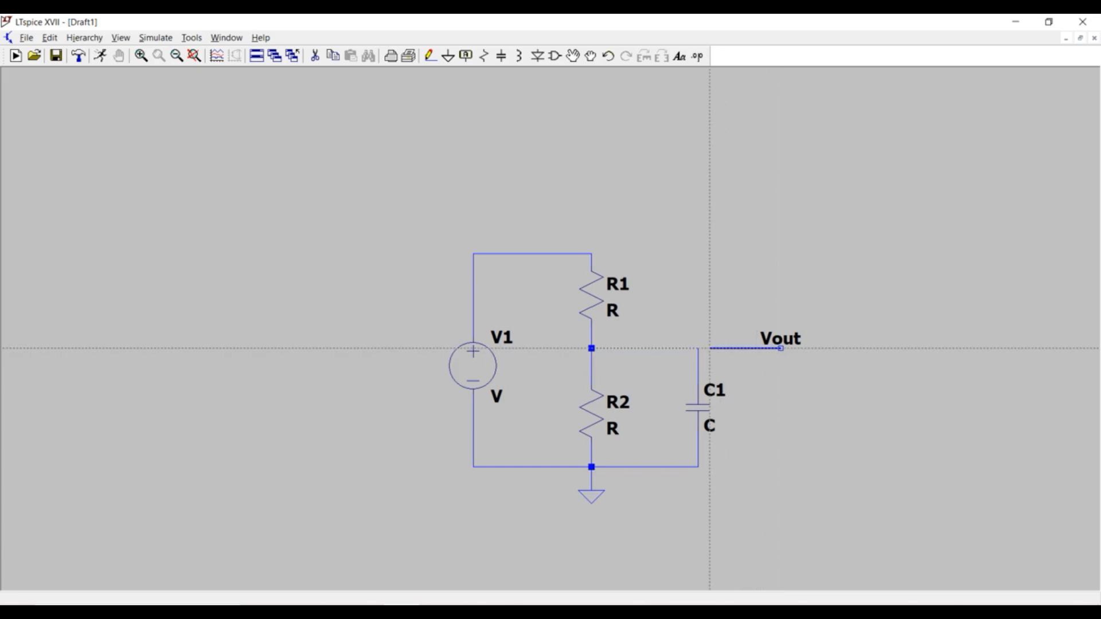
left_click(698, 348)
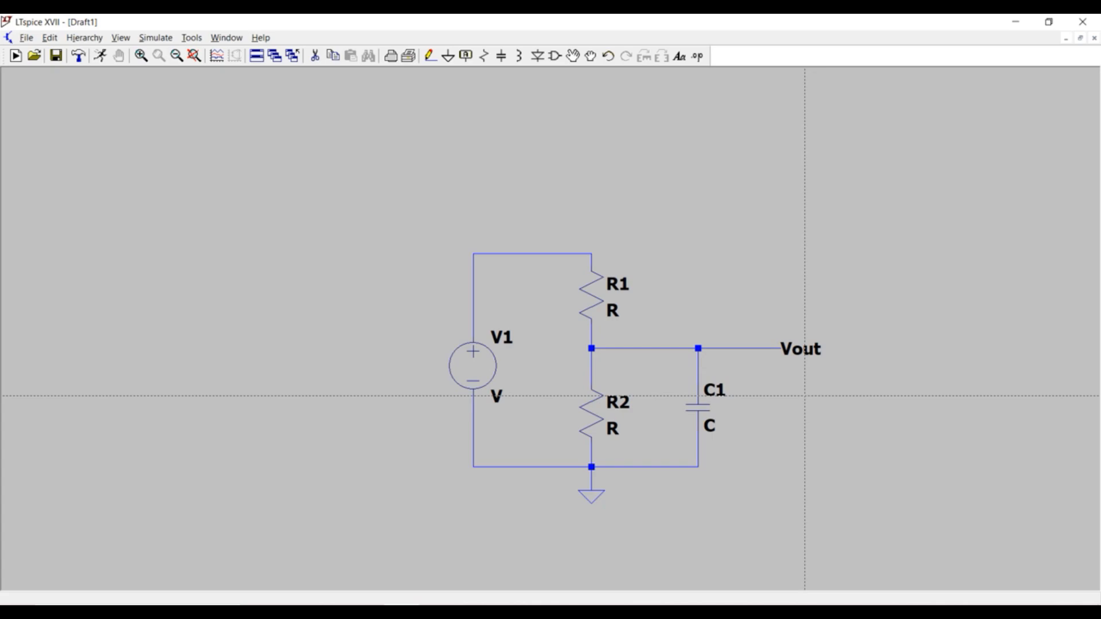
key("Escape")
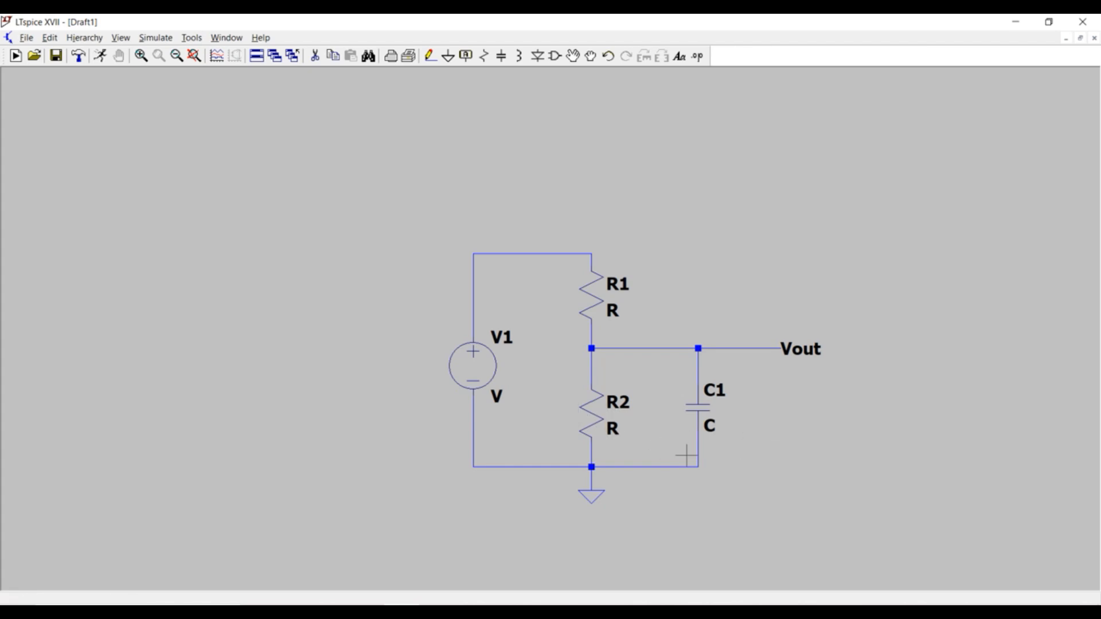
Step: Set the capacitance of C1 to 0.1u
right_click(701, 412)
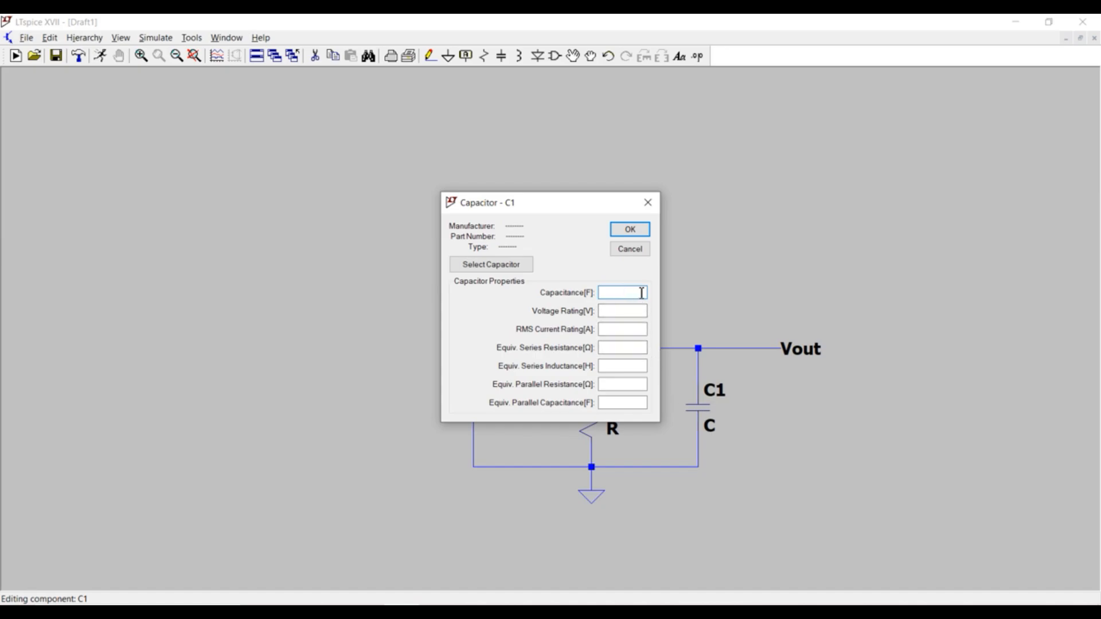
type("0.1u")
left_click(629, 229)
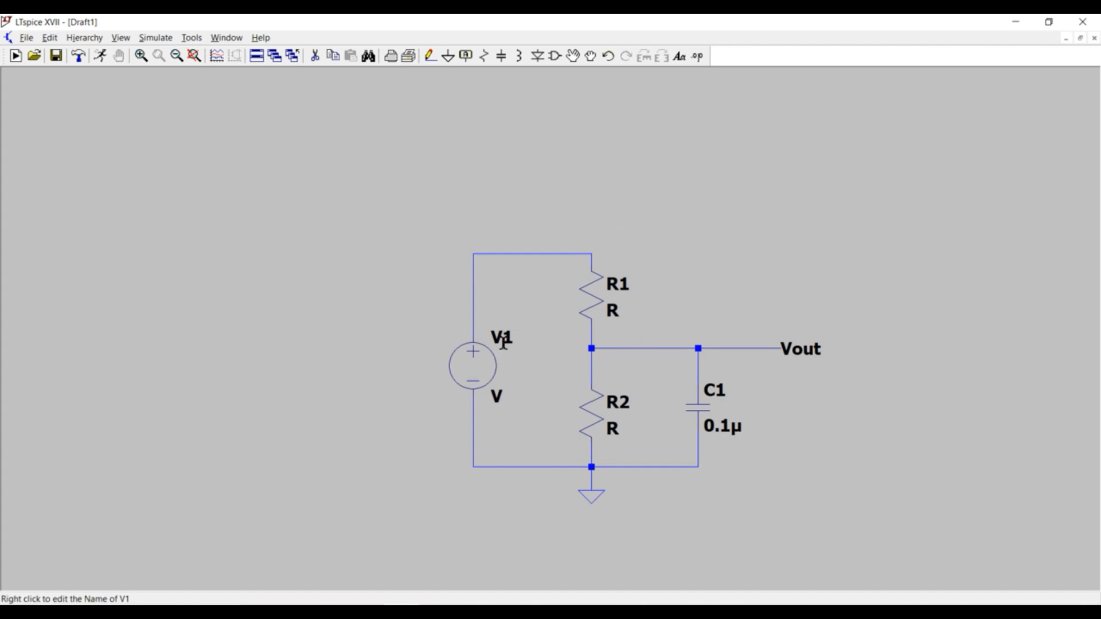
Step: Make V1 a PULSE source with an initial voltage of 0 V and an on voltage of 10 V
right_click(475, 367)
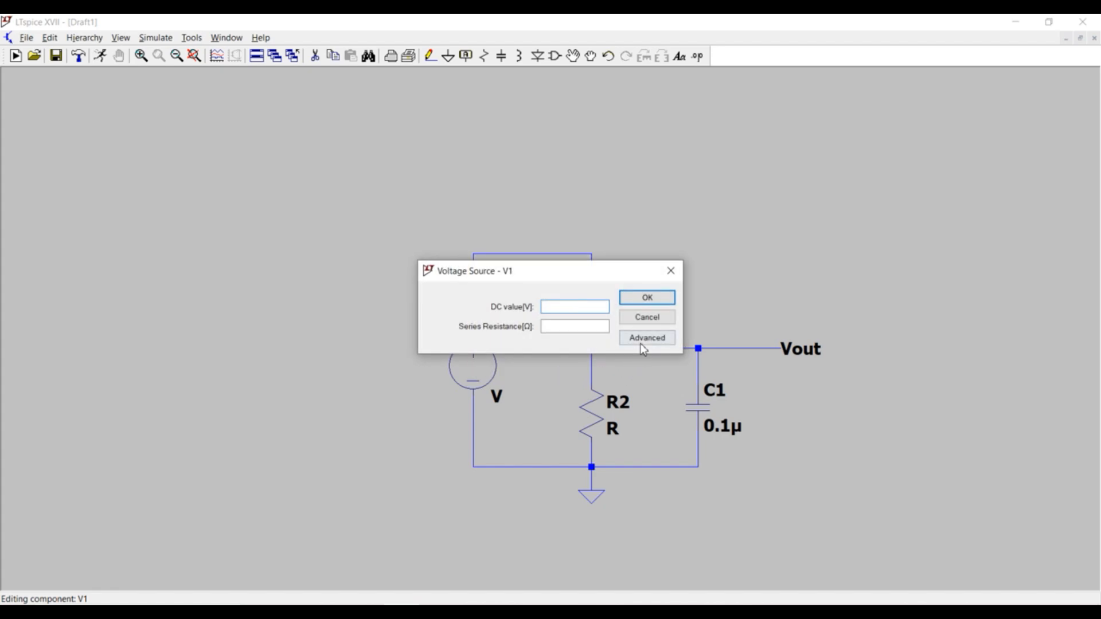
left_click(642, 340)
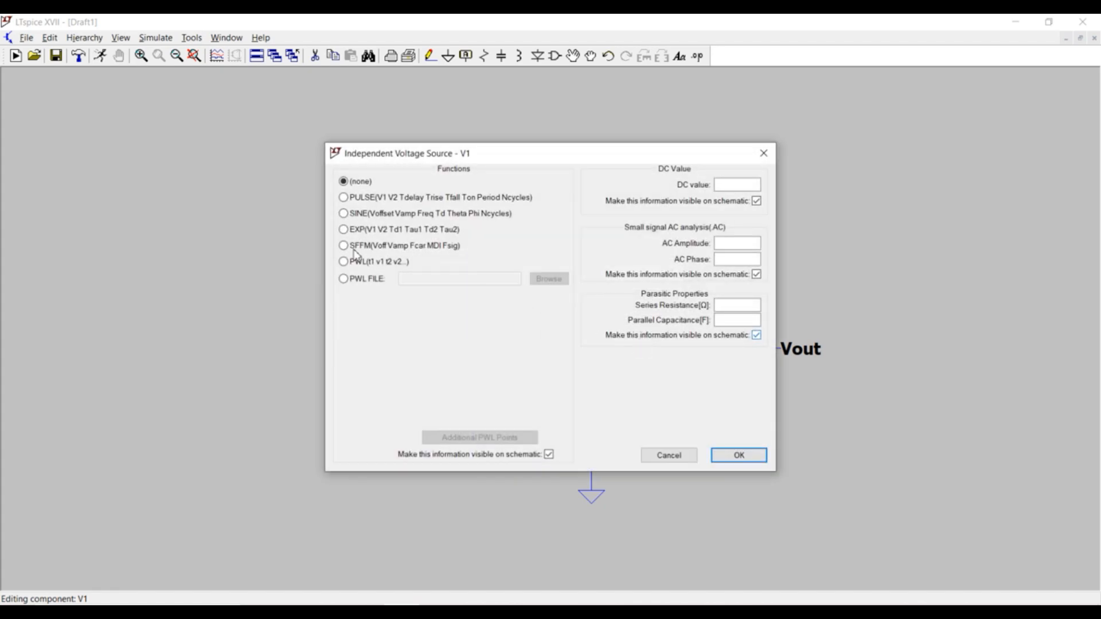
left_click(345, 197)
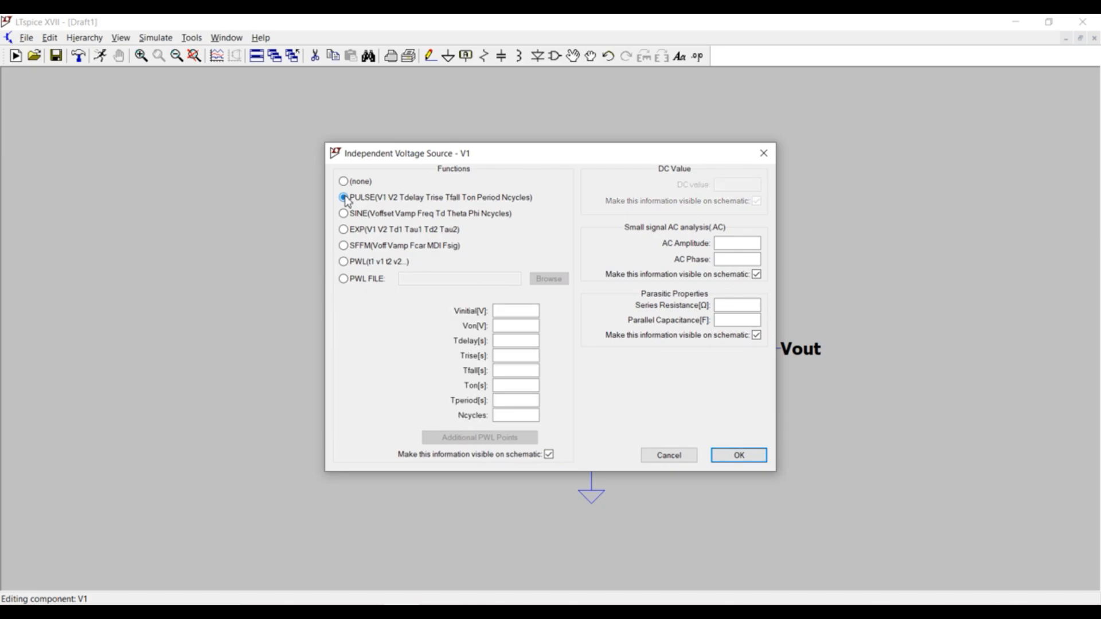
left_click(512, 310)
type("0")
left_click(513, 327)
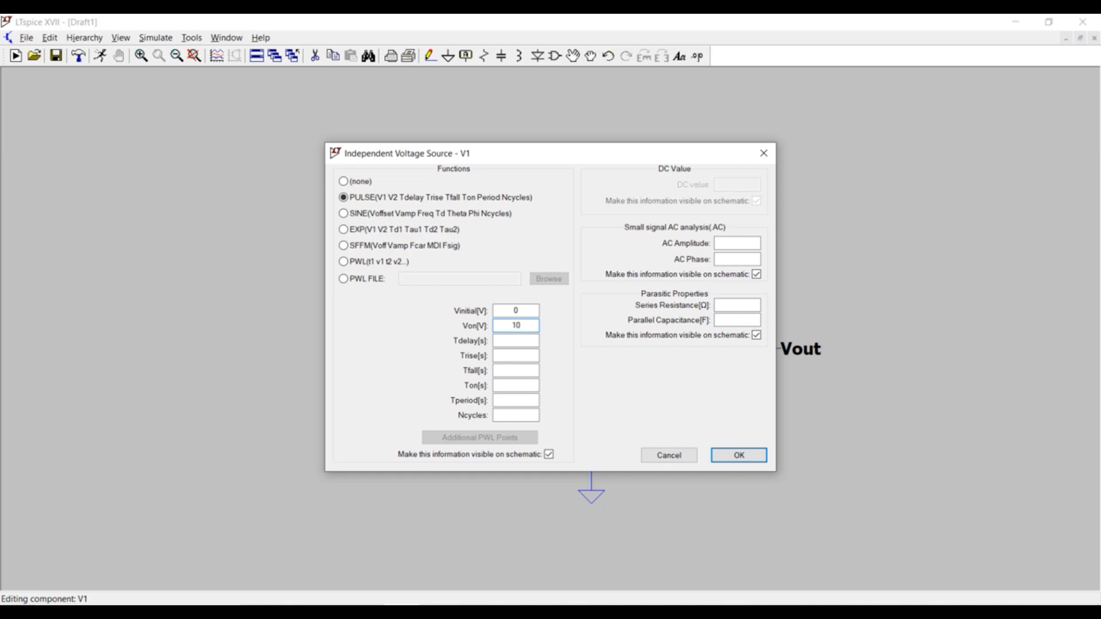
Step: Set V1's pulse timing to a 0.1m delay, 1n rise time, 1n fall time and 2m on time
left_click(518, 341)
type("0.1m")
left_click(518, 354)
type("1n")
left_click(517, 370)
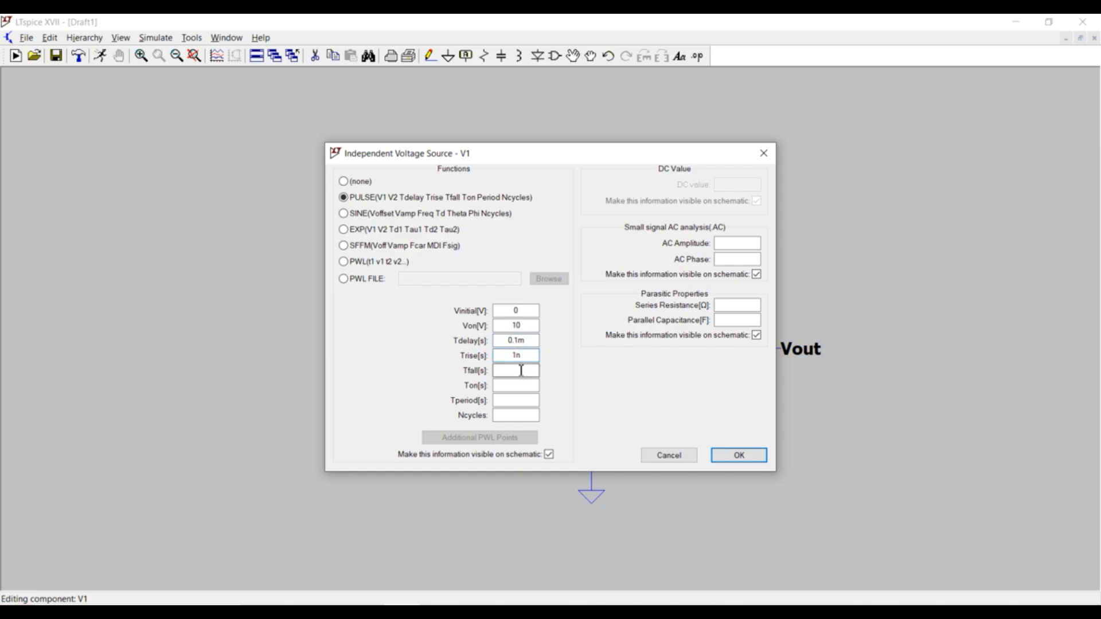
type("1")
left_click(517, 387)
type("2m")
left_click(738, 454)
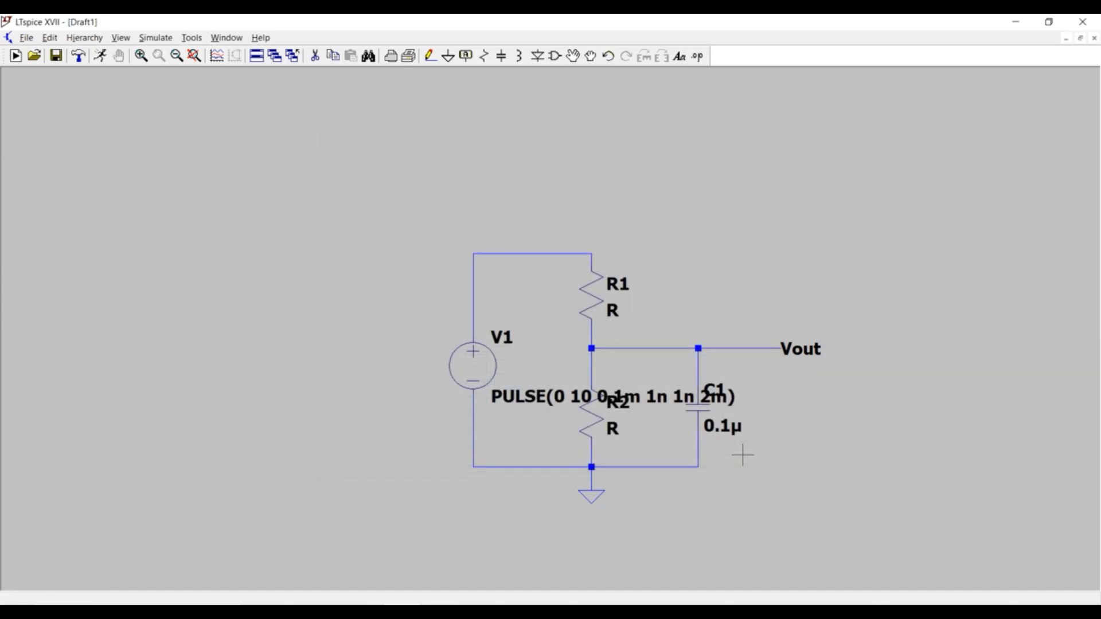
Step: Move V1's PULSE text to the left of the source, clear of R2 and C1
left_click(573, 56)
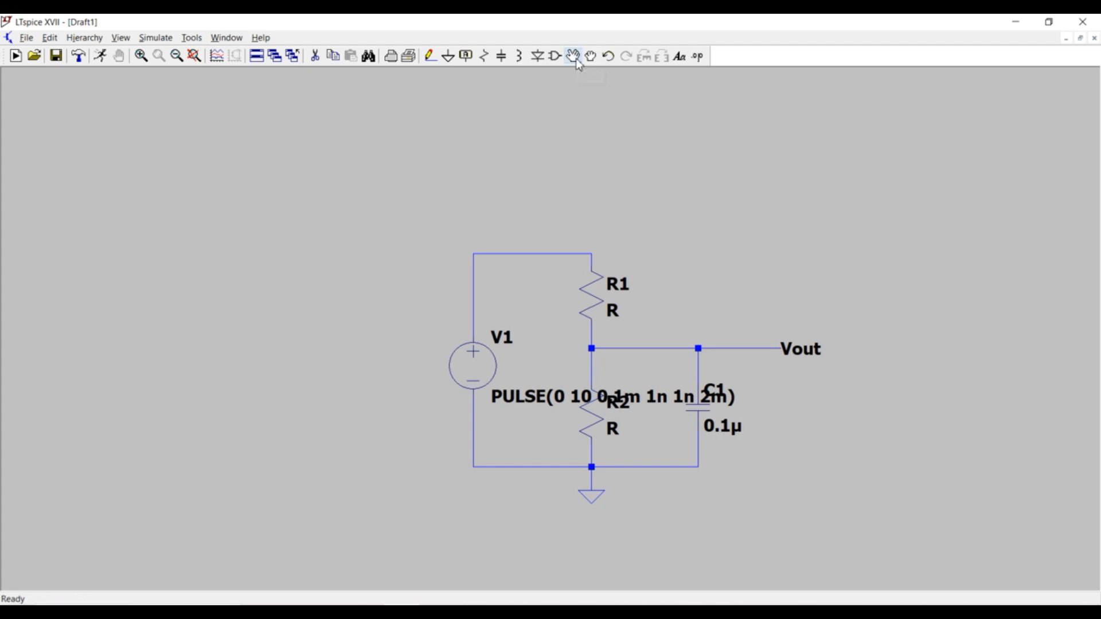
left_click(544, 397)
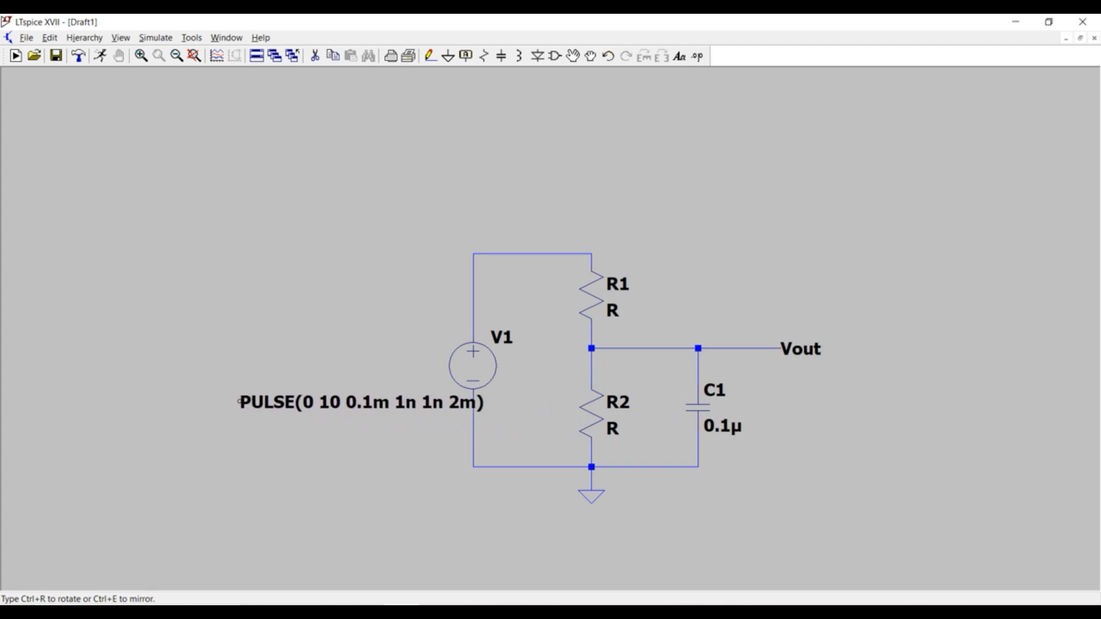
left_click(274, 405)
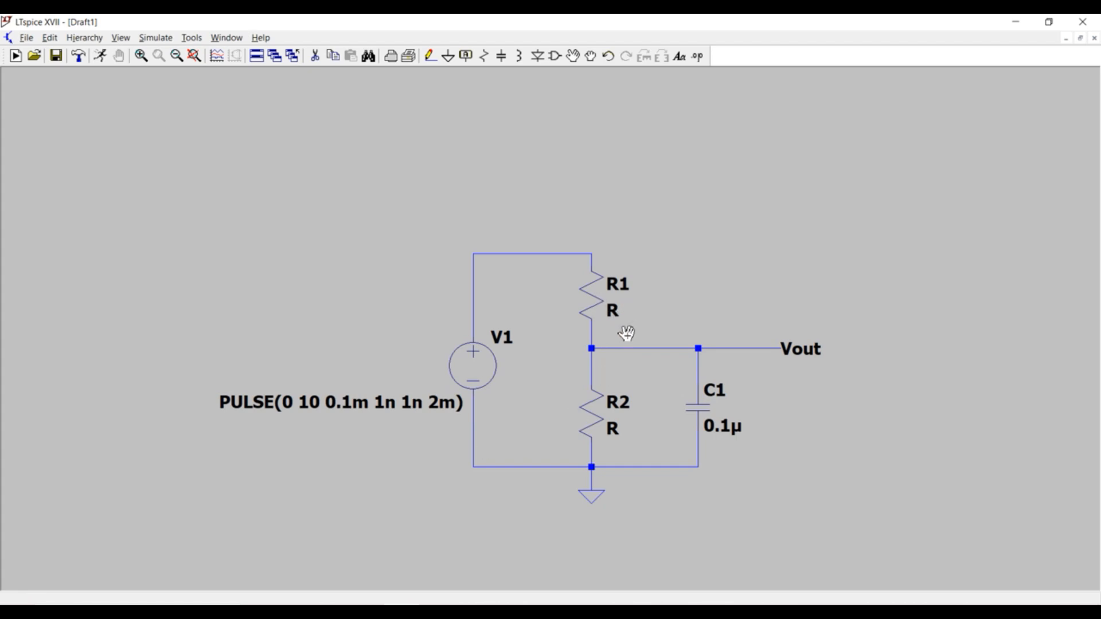
Step: Set the resistance of R1 to the parameter {Rin}
right_click(593, 297)
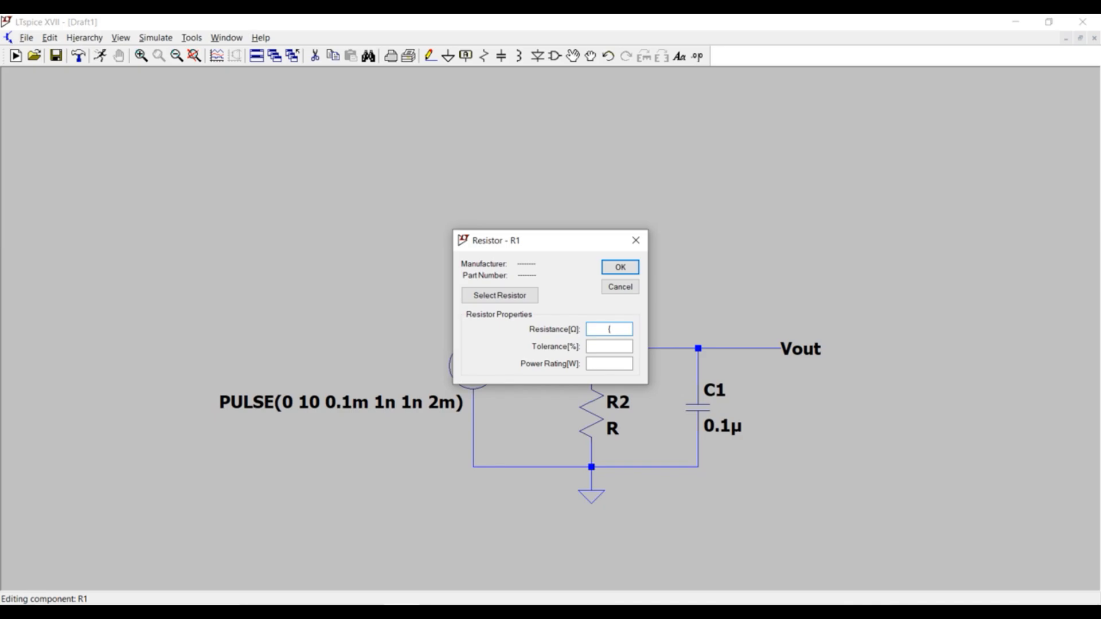
type("in}")
left_click(622, 268)
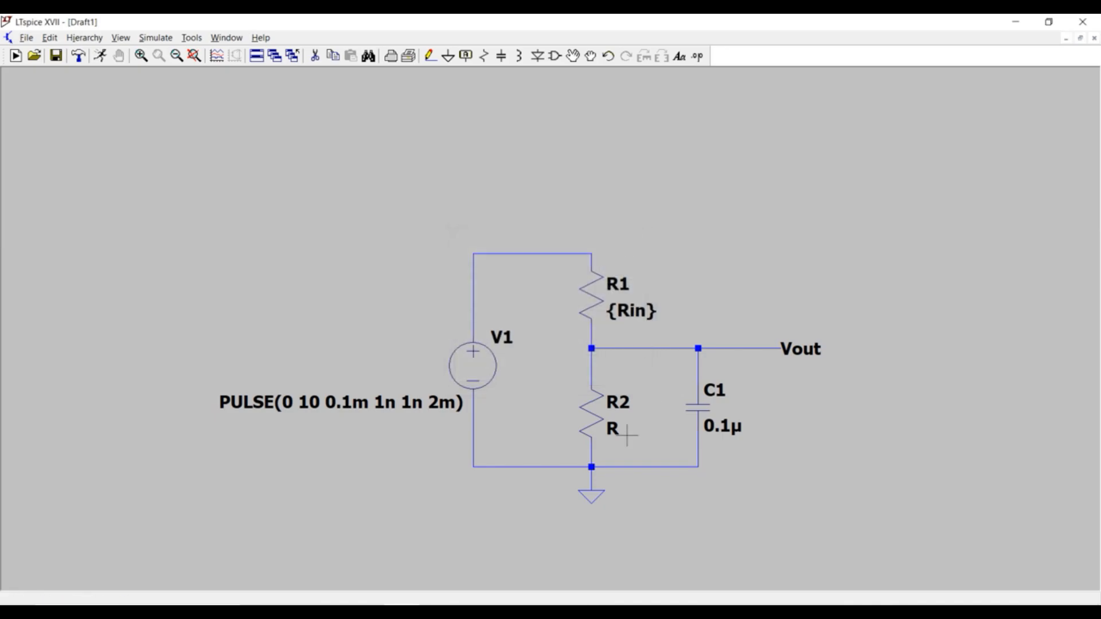
Step: Set the resistance of R2 to {Rout)
right_click(593, 417)
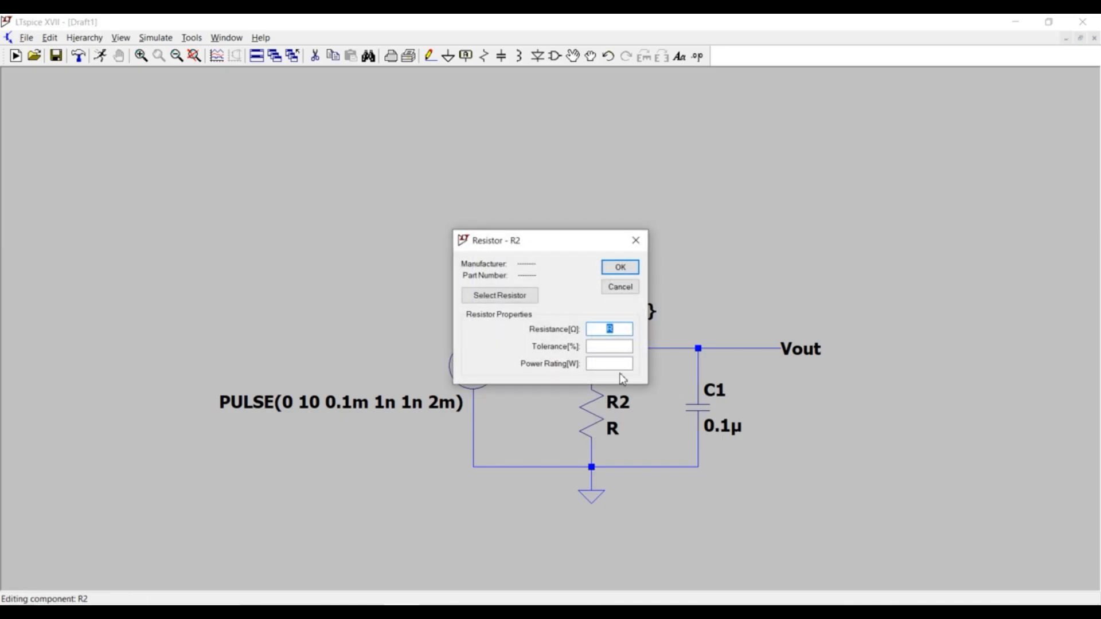
key("BackSpace")
type("{Rout}")
left_click(631, 267)
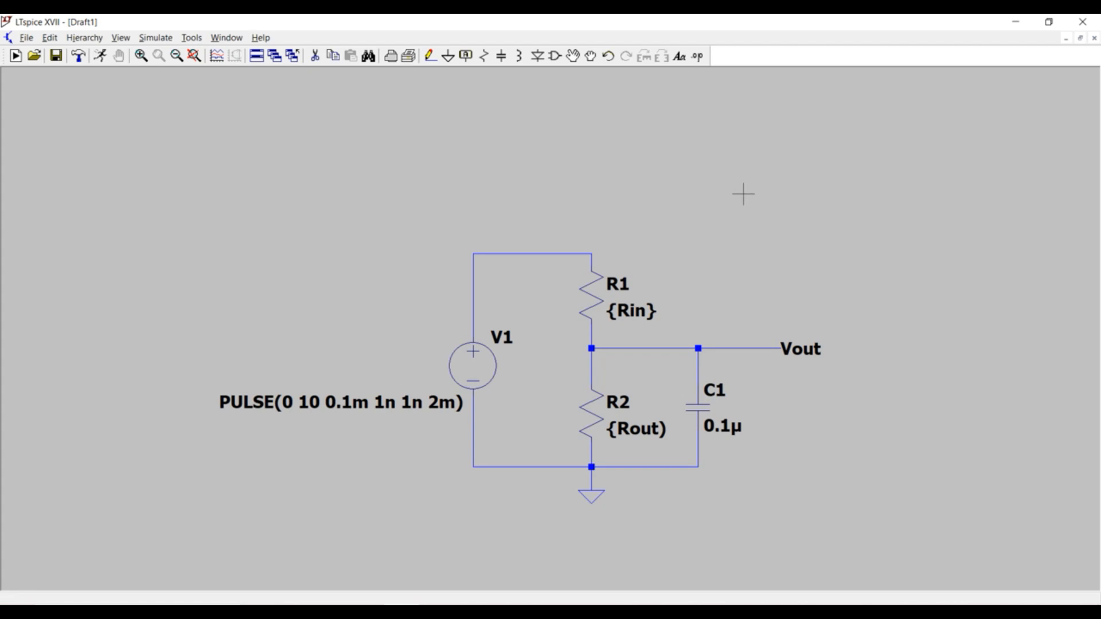
Step: Place a .step SPICE directive on the schematic above the Vout wire, right of R1
left_click(698, 56)
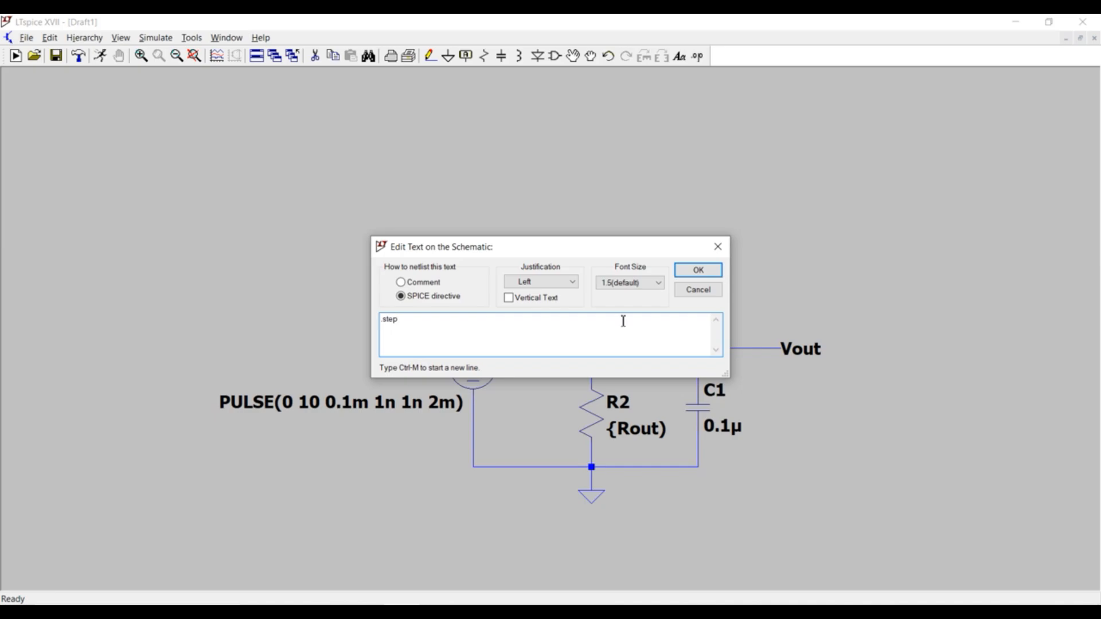
left_click(714, 271)
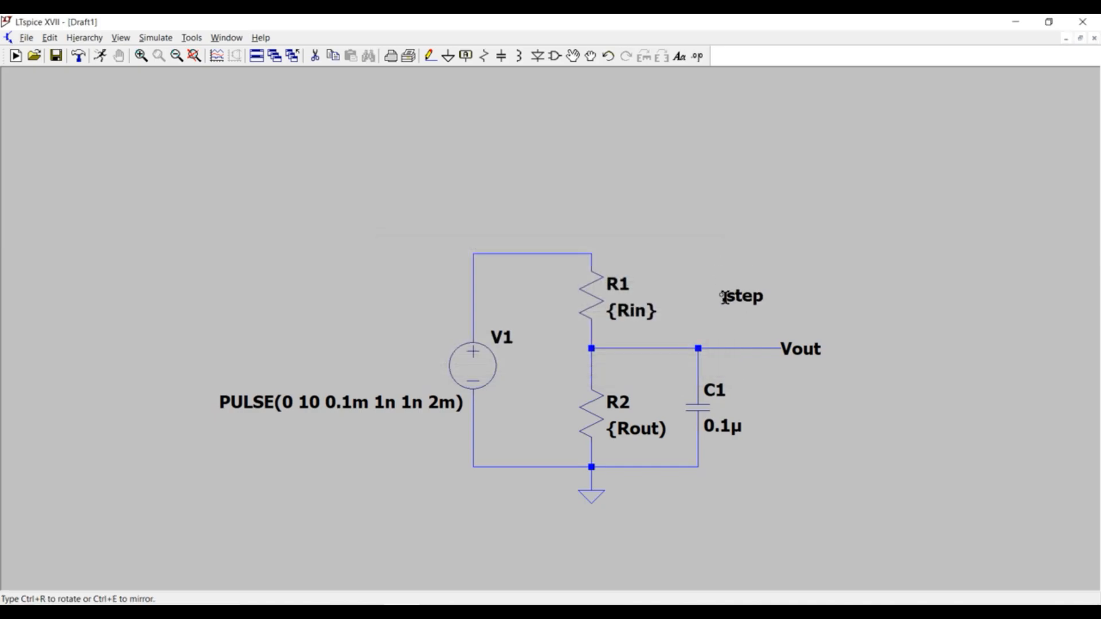
left_click(706, 279)
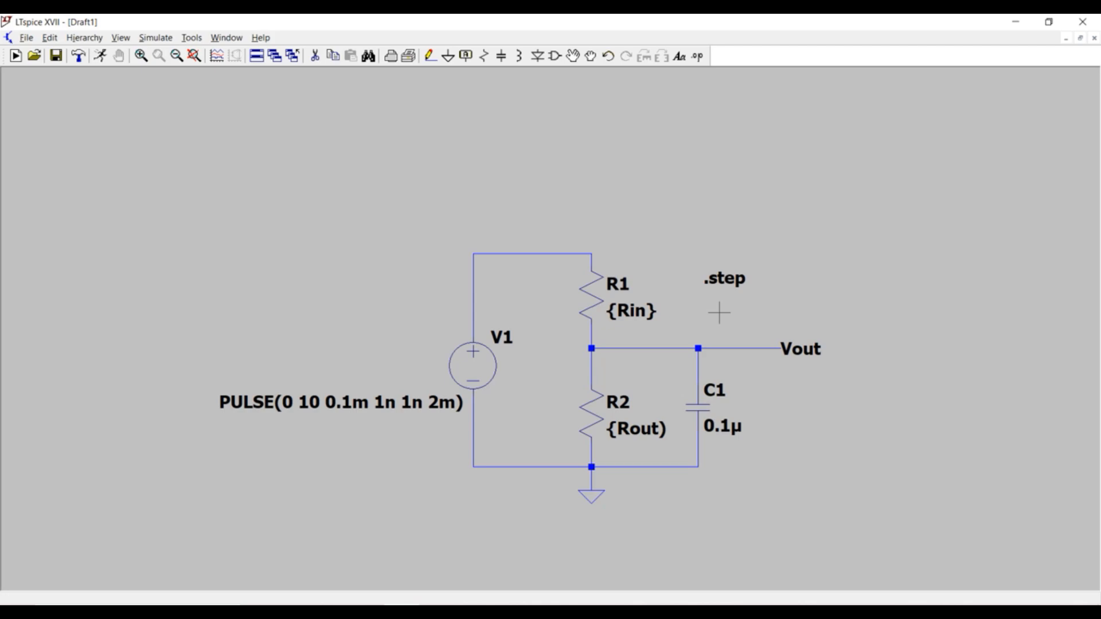
Step: Define the .step directive as a linear sweep of Rin from 0.001 to 10k in increments of 1k
right_click(730, 279)
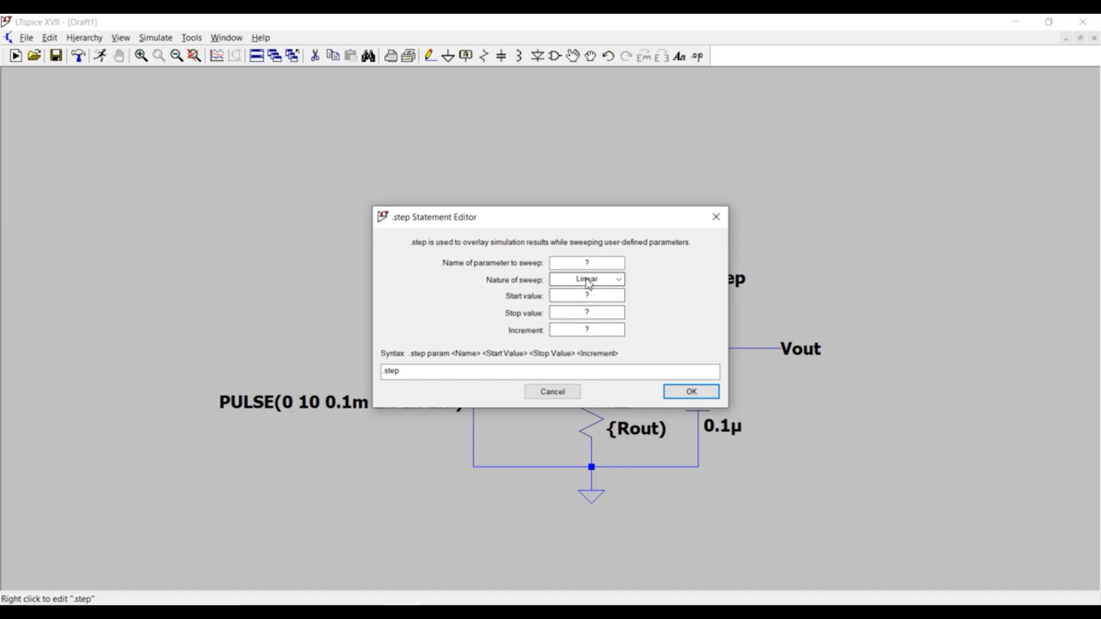
left_click(600, 264)
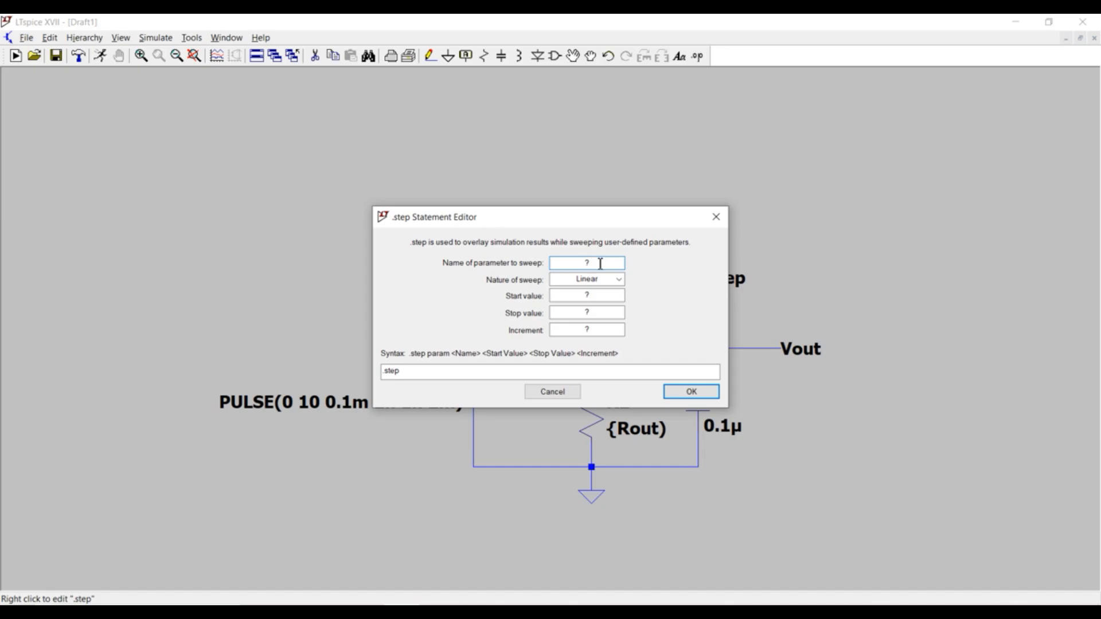
key("BackSpace")
type("Rin")
left_click(597, 297)
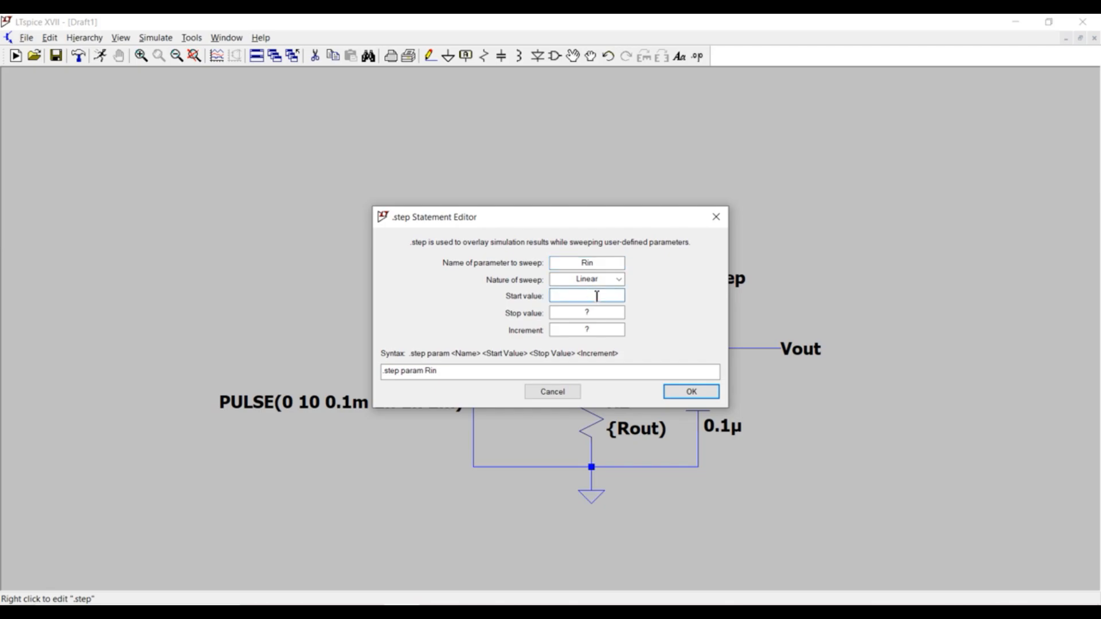
type("0")
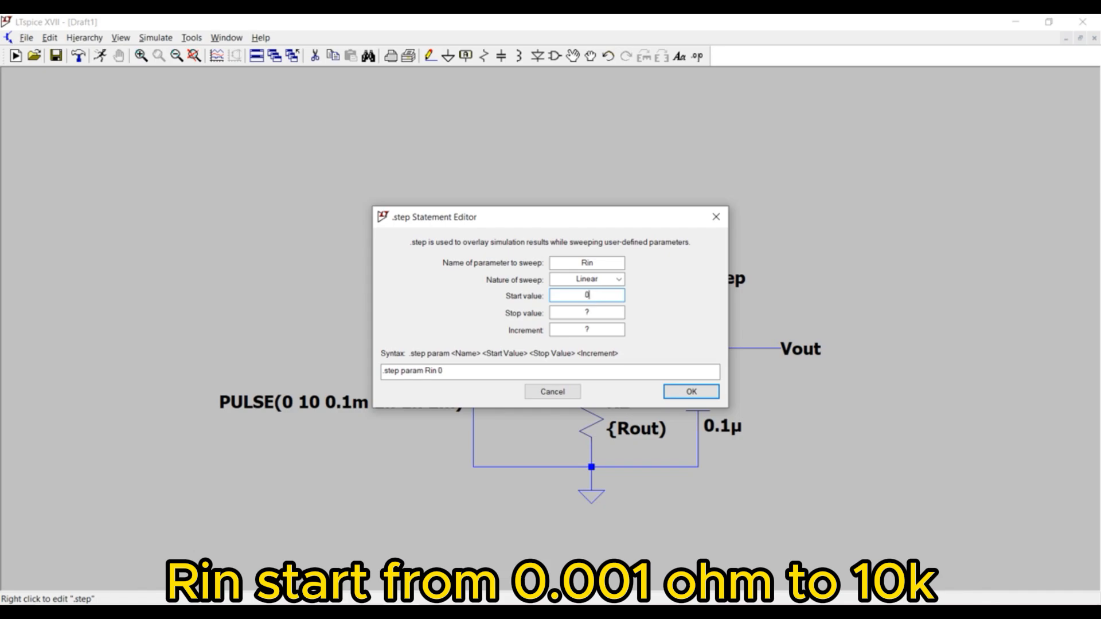
type(".001")
double_click(597, 312)
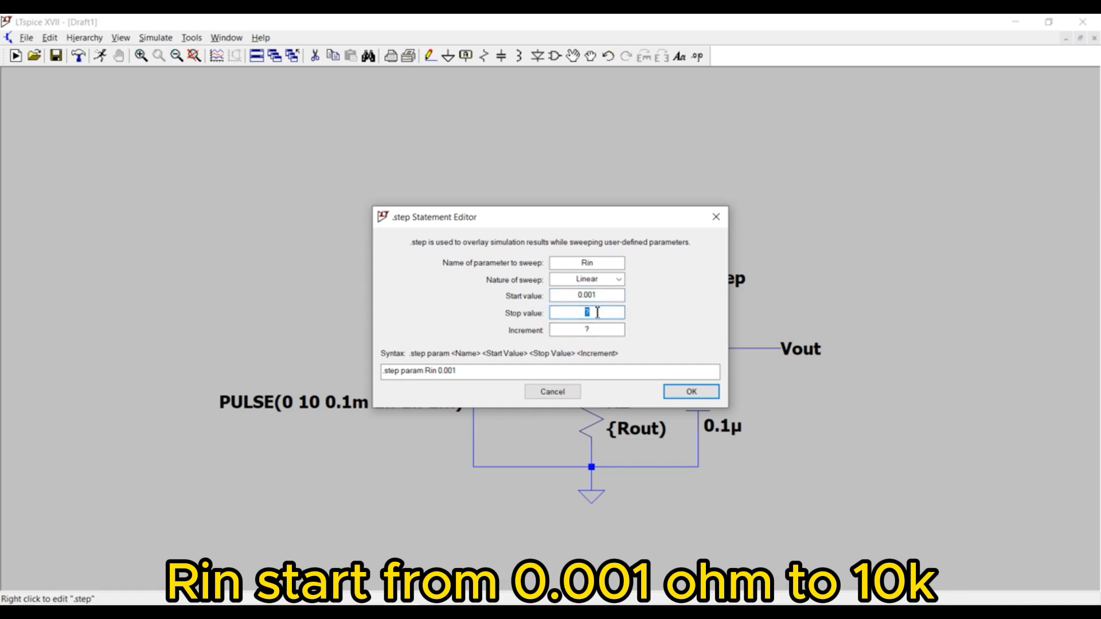
type("10k")
left_click(600, 331)
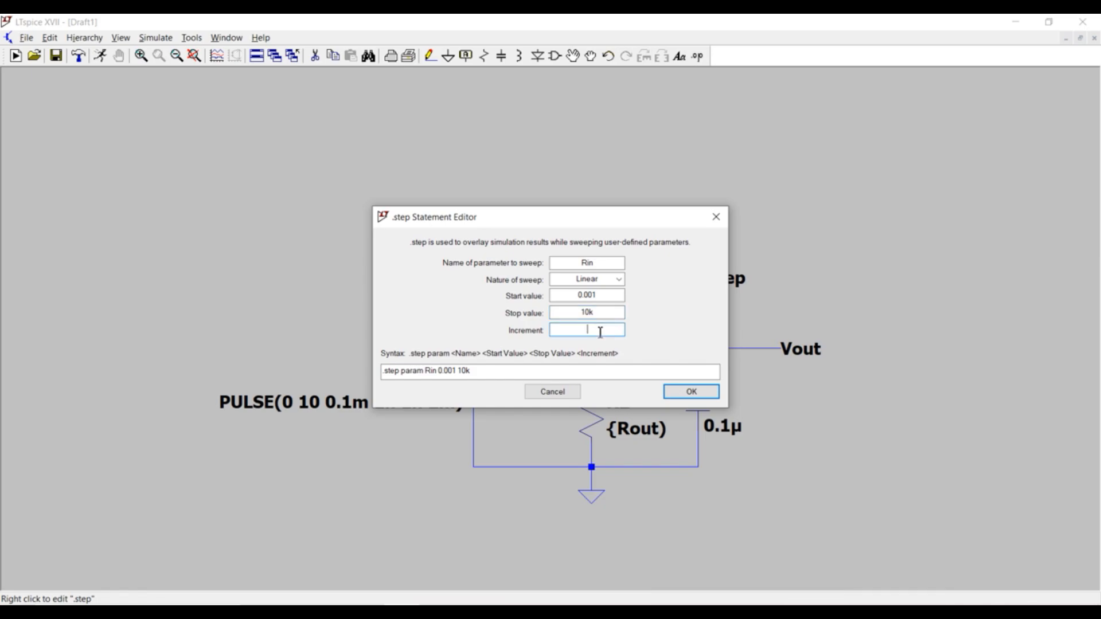
type("1k")
left_click(691, 392)
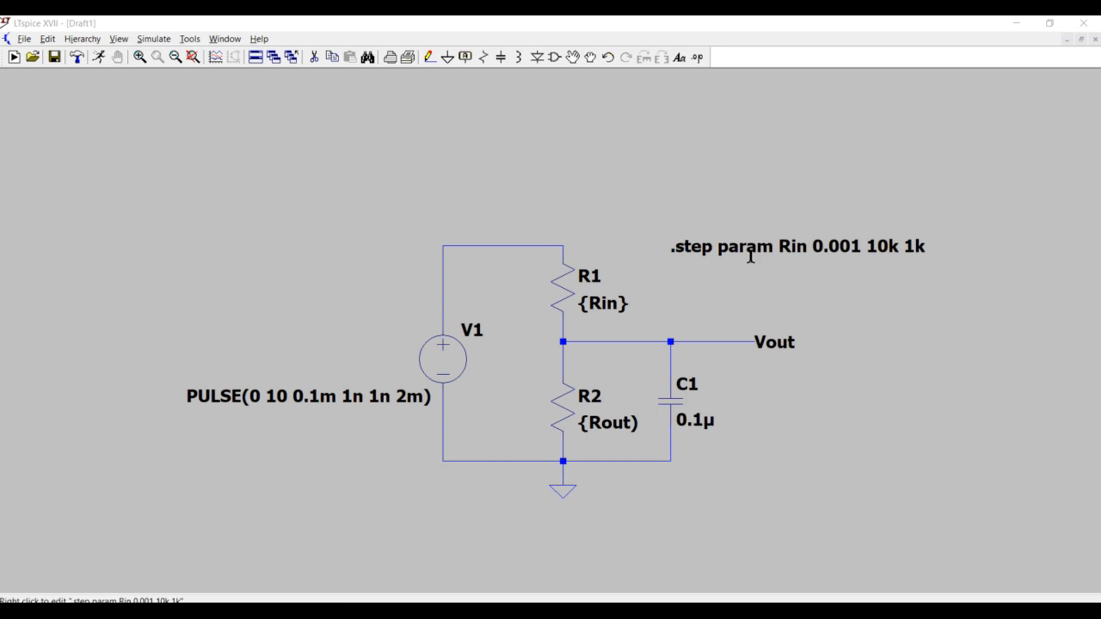
Step: Move the .step directive directly above R1's label
left_click(574, 57)
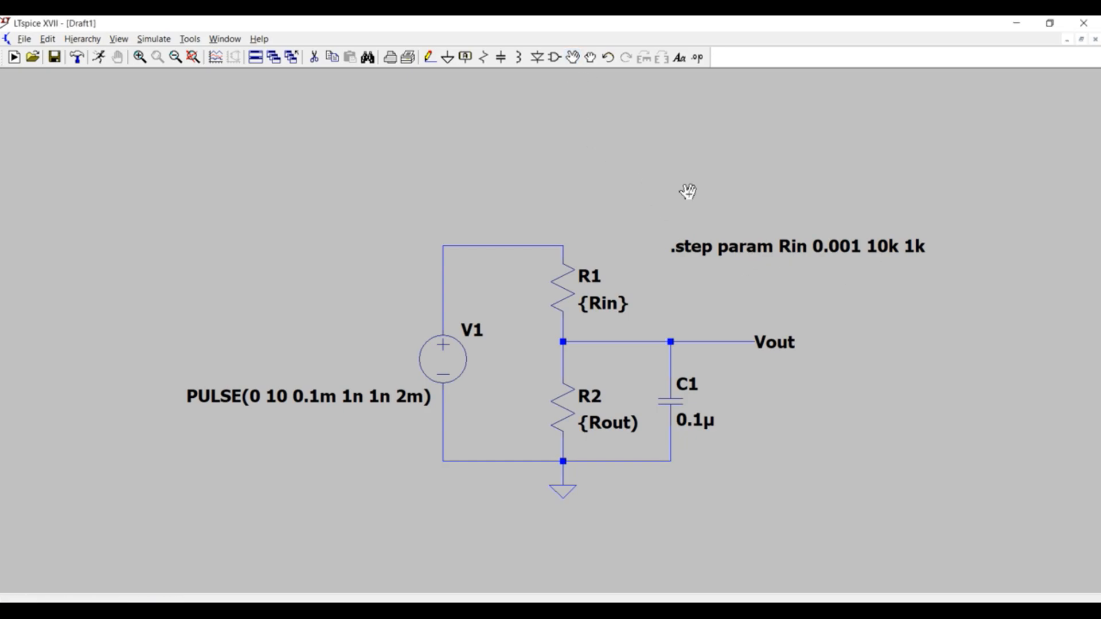
left_click(731, 245)
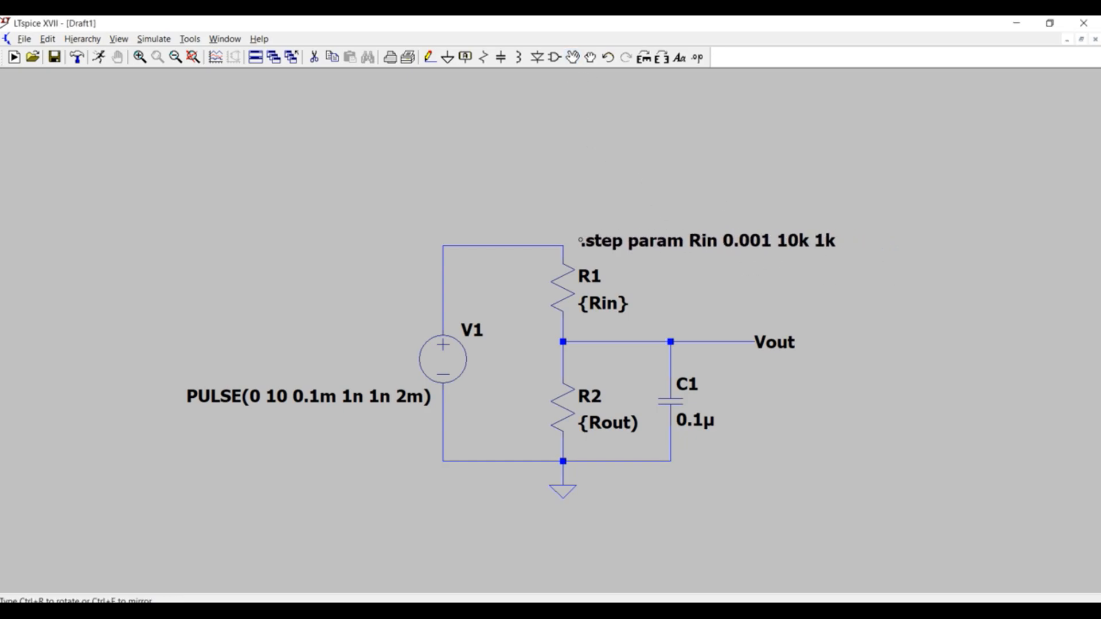
left_click(577, 241)
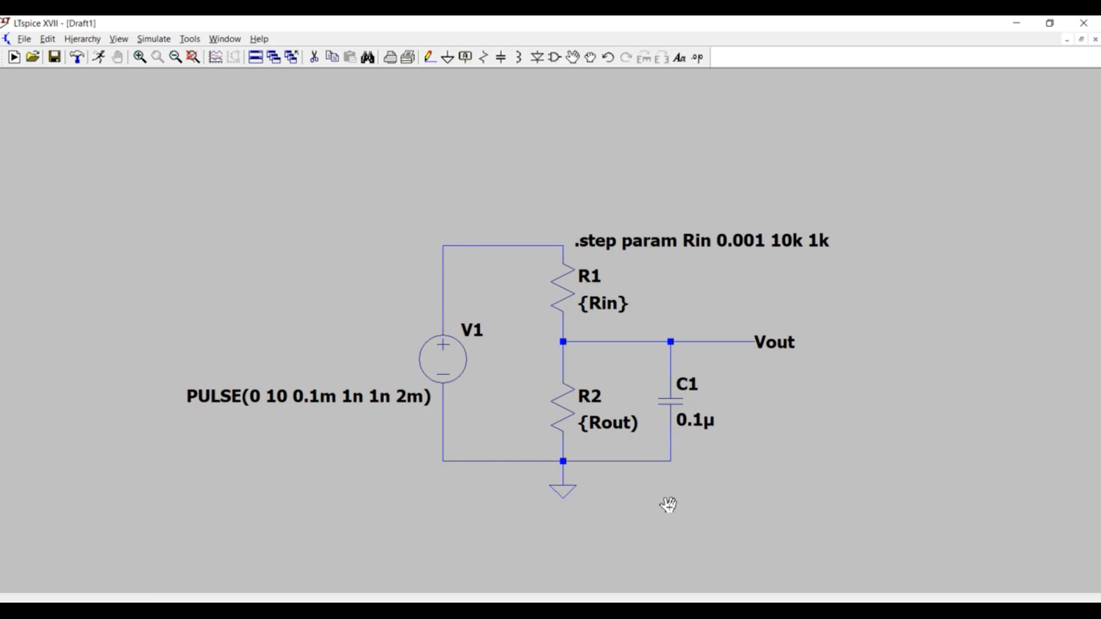
right_click(569, 415)
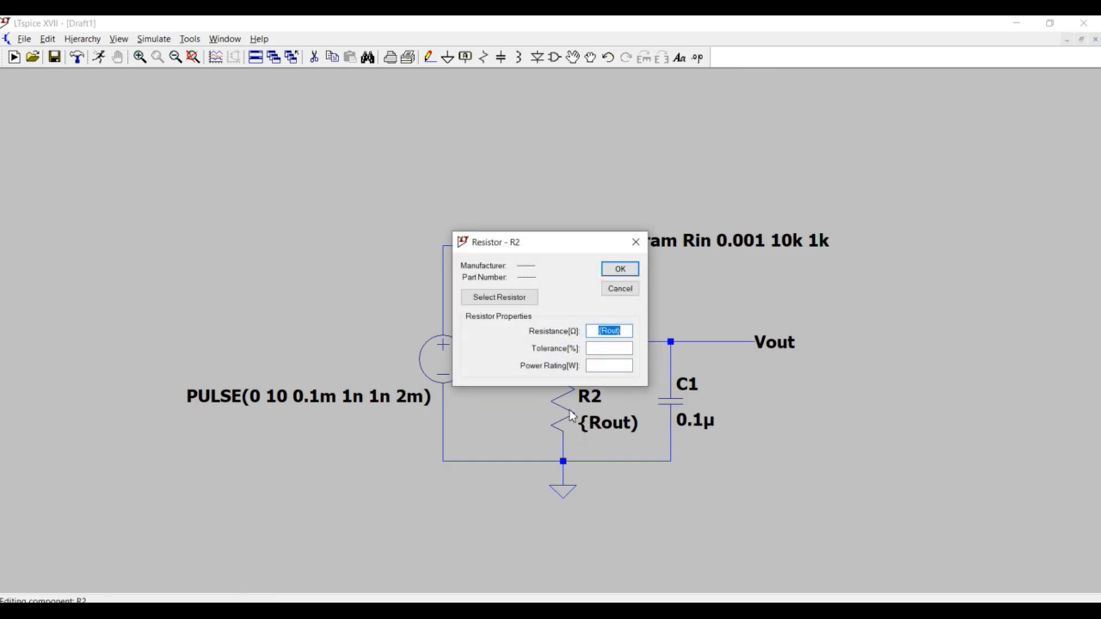
left_click(620, 269)
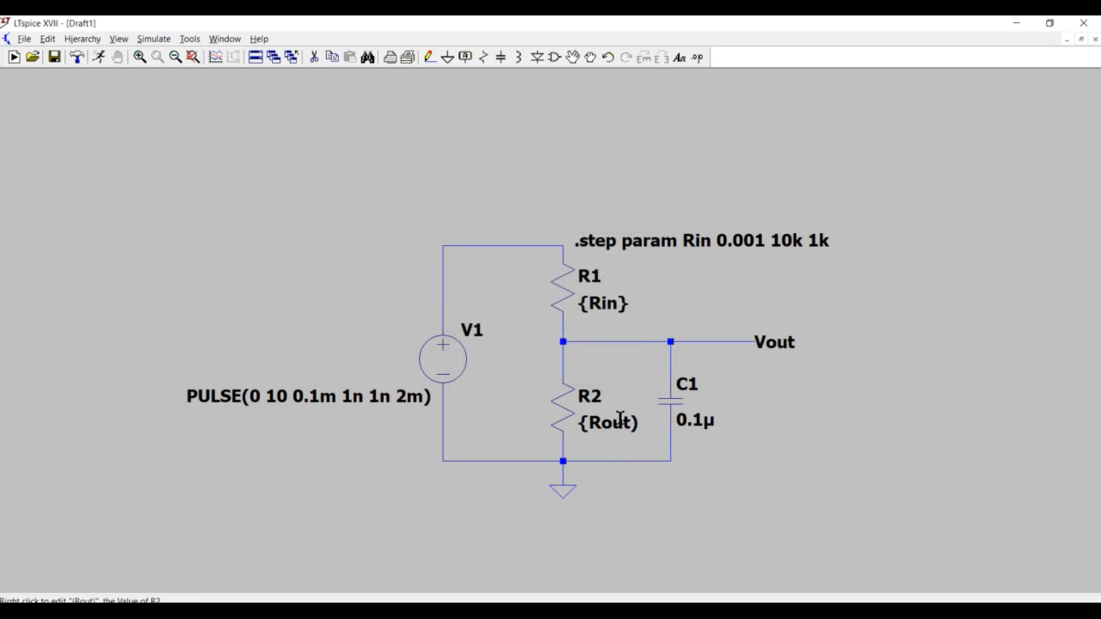
Step: Add the SPICE directive .param Rout=10.000001k-Rin to the schematic and place it directly below R2's value
left_click(698, 58)
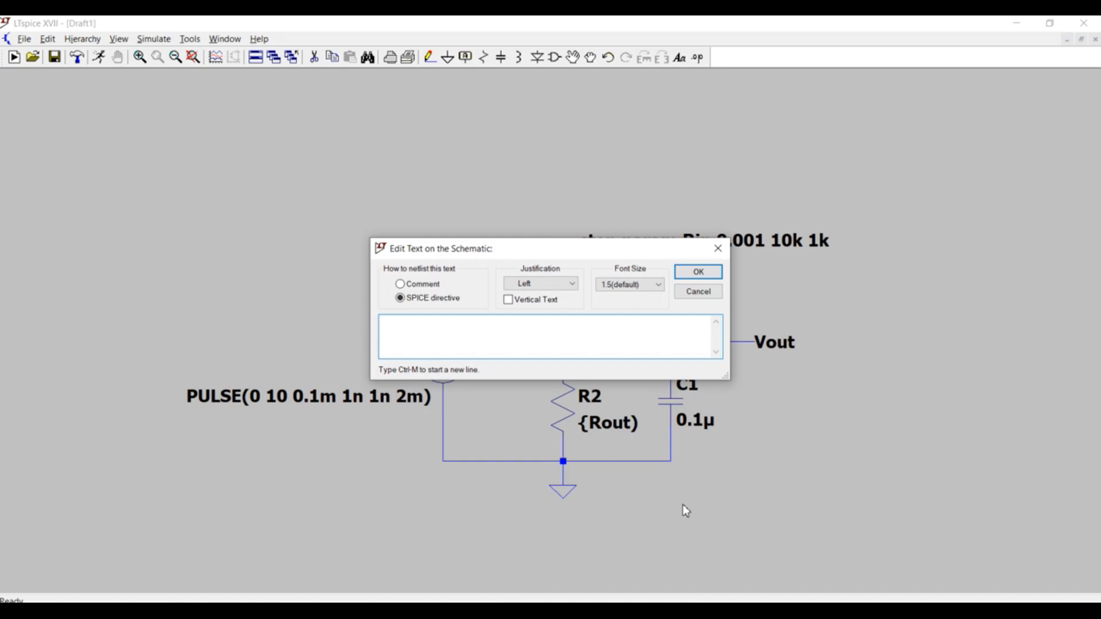
type(".param Rout=10.")
type("000001k-Rin")
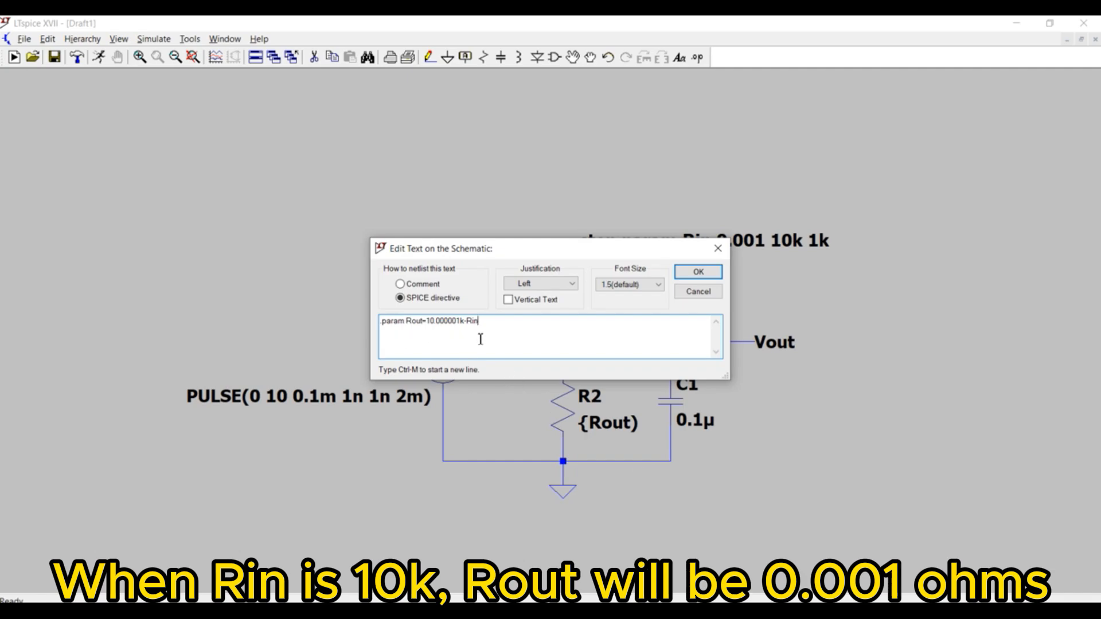
left_click(699, 272)
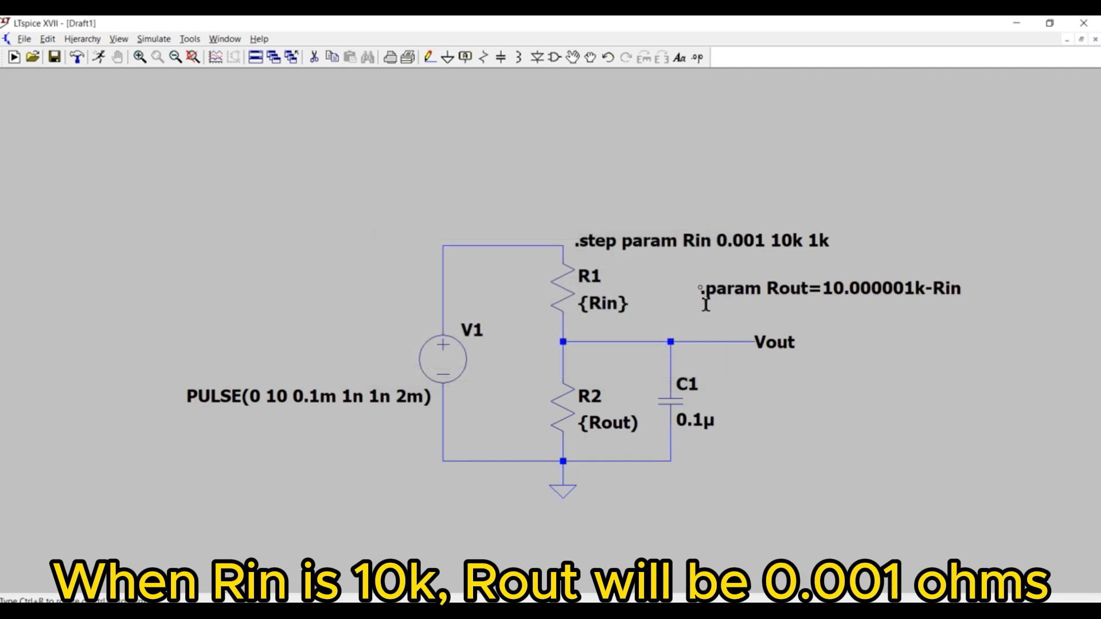
left_click(670, 474)
left_click_drag(677, 496, 580, 451)
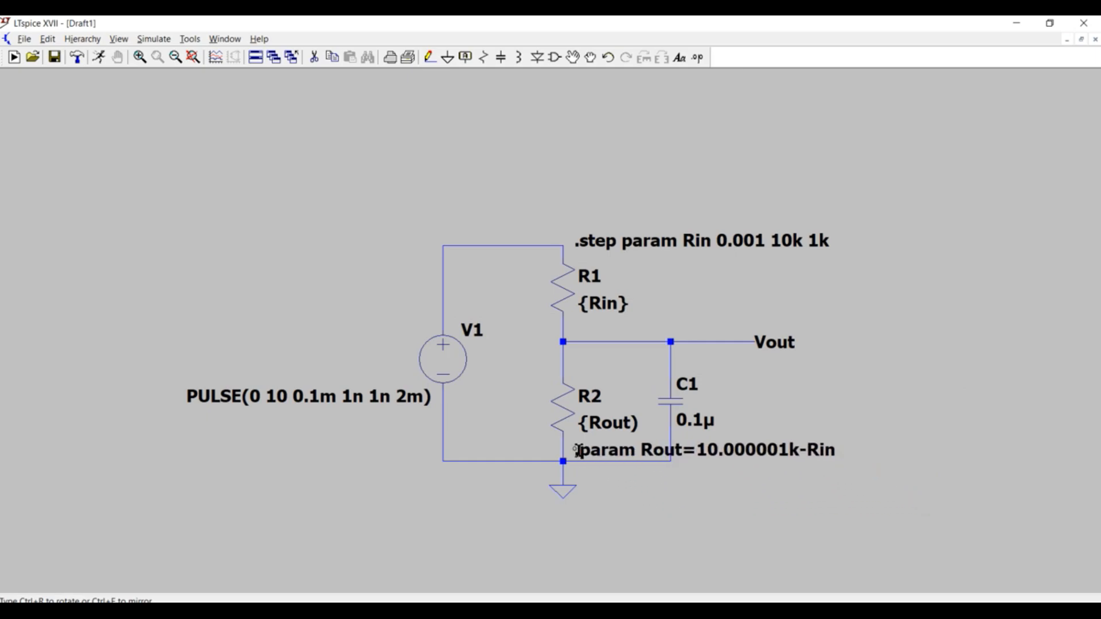
left_click(579, 452)
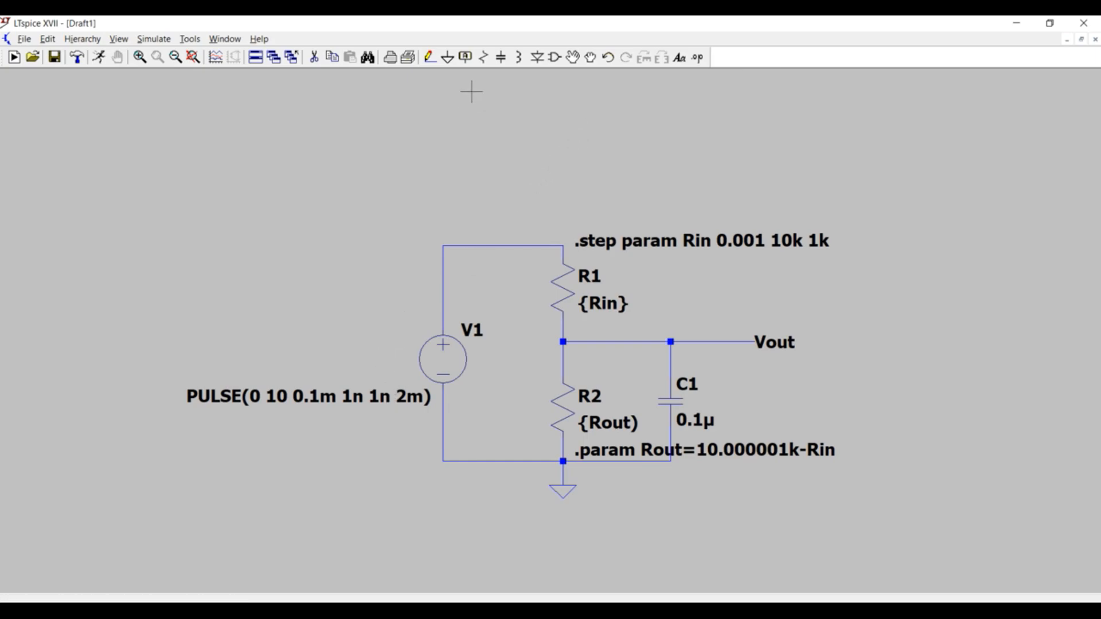
Step: Add the comment text "10K Potentiometer" as a title above the circuit
left_click(679, 57)
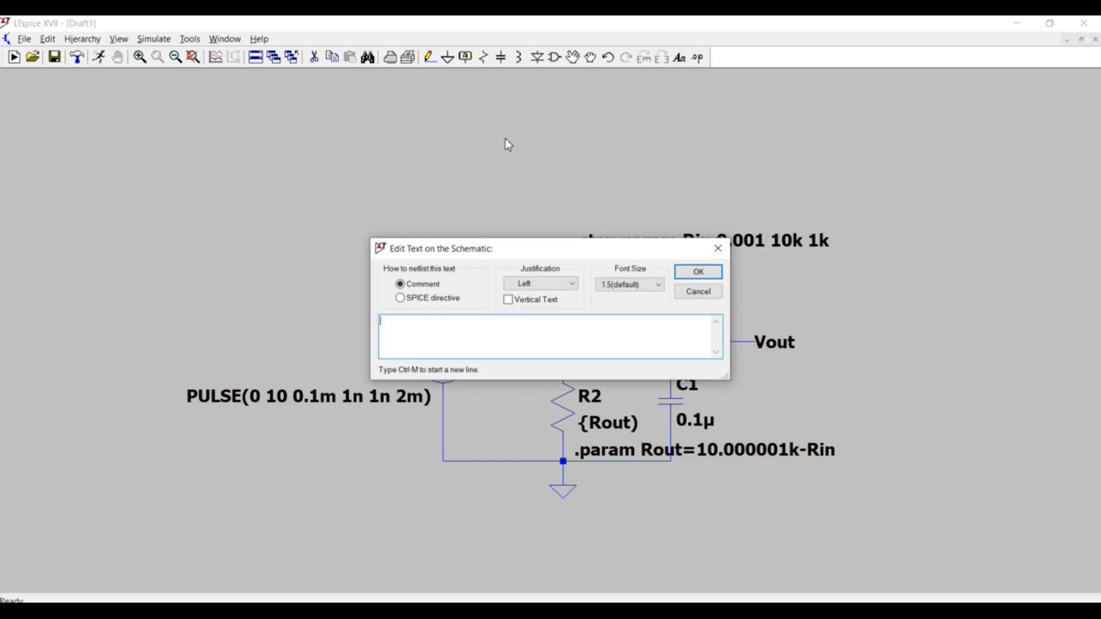
type("10K Potentiometer")
left_click(699, 272)
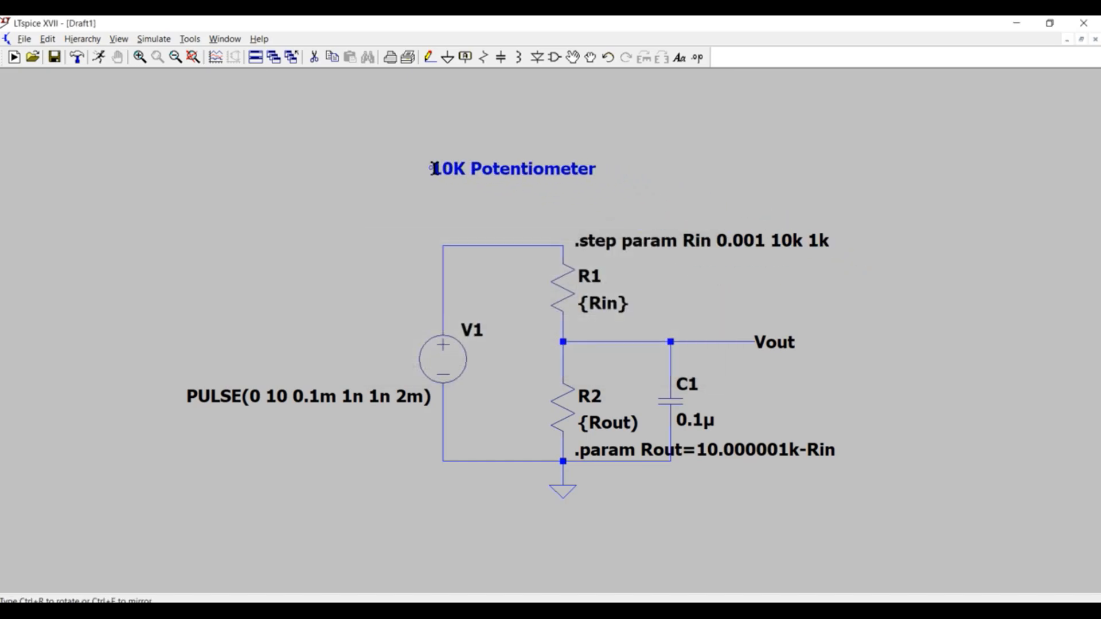
left_click(434, 168)
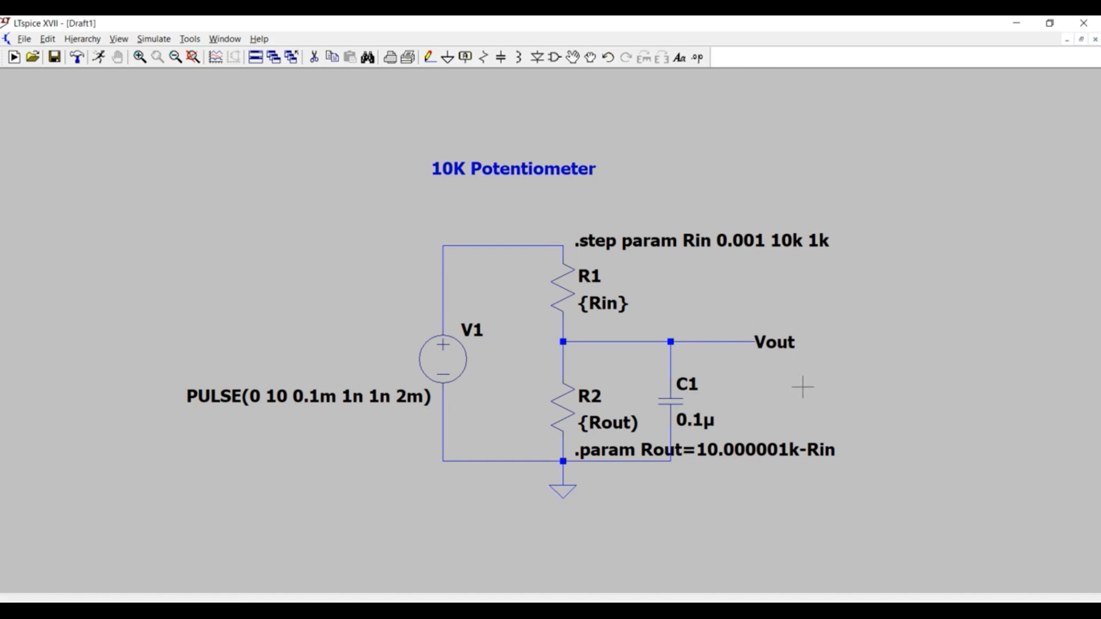
Step: Set up a transient analysis with a stop time of 2m and try to run the simulation
left_click(100, 58)
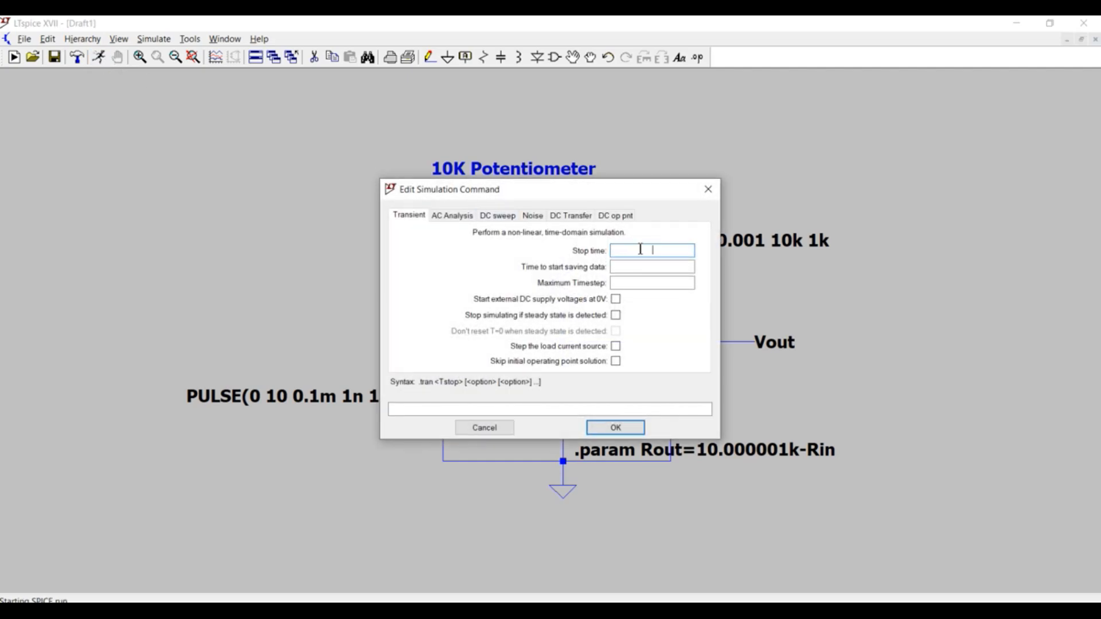
type("2m")
left_click(616, 429)
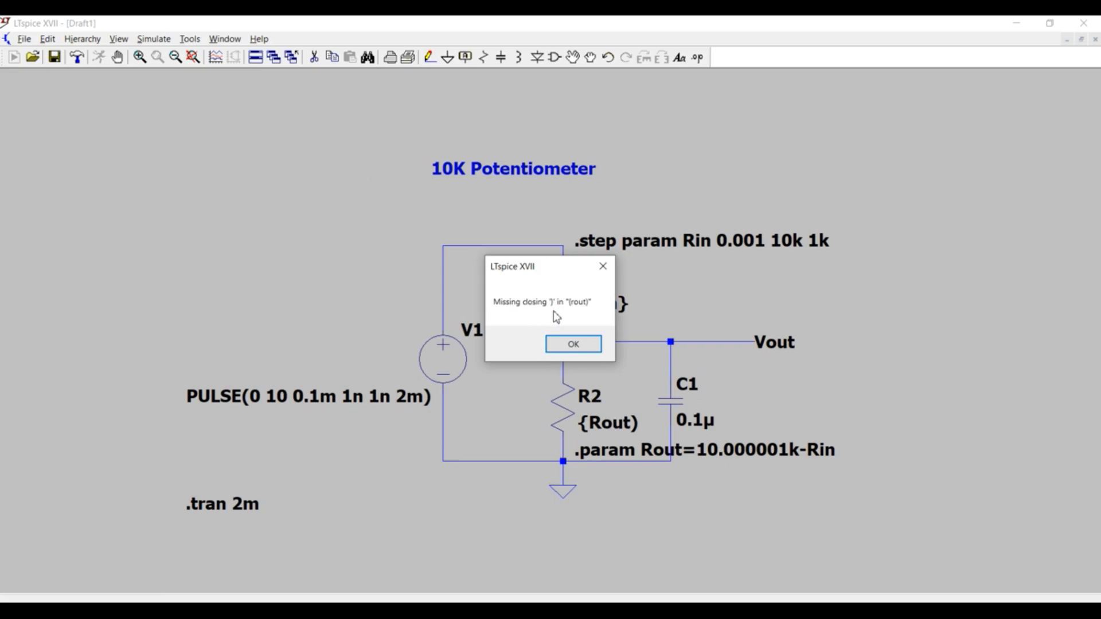
left_click(573, 343)
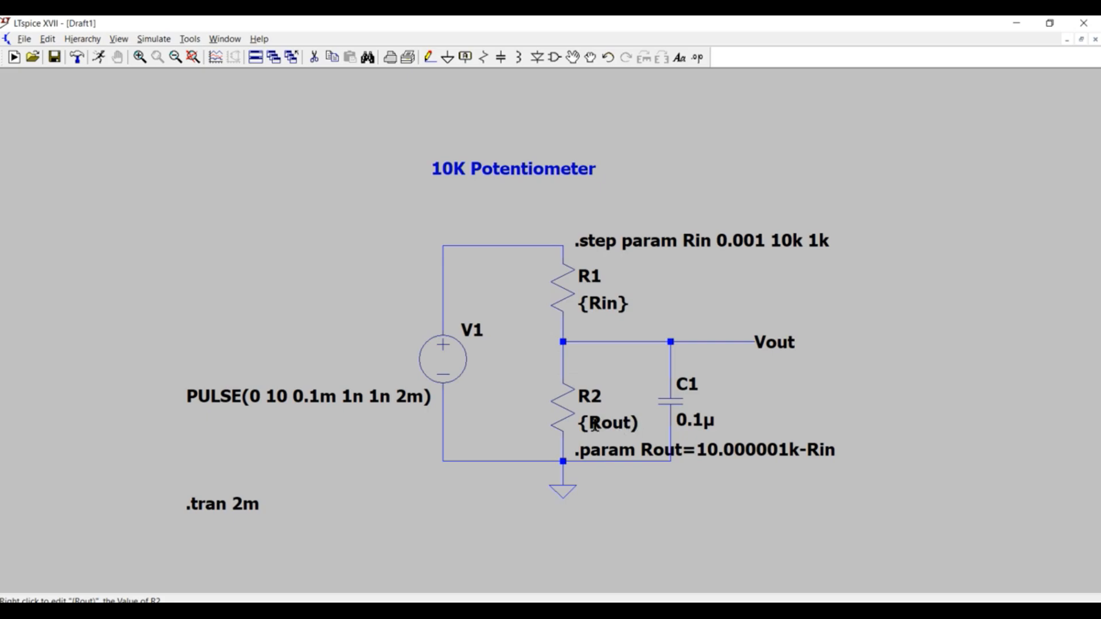
Step: Correct the closing brace in R2's value so that it reads {Rout}
right_click(595, 424)
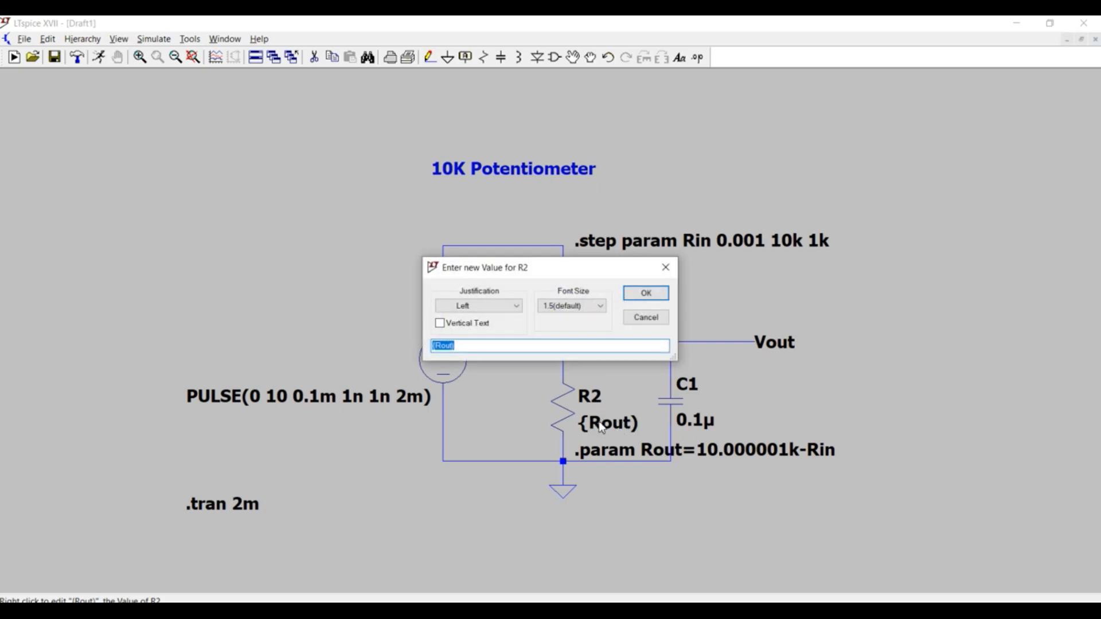
left_click(478, 349)
left_click(644, 295)
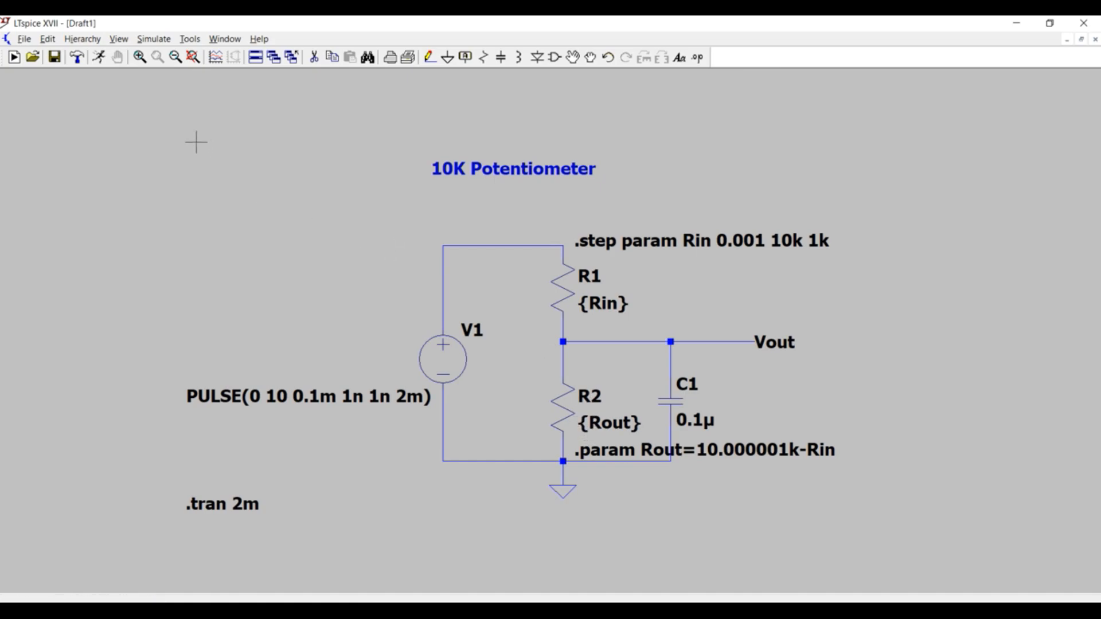
Step: Run the simulation, plot the voltage at the Vout node, and maximize the waveform window
left_click(98, 57)
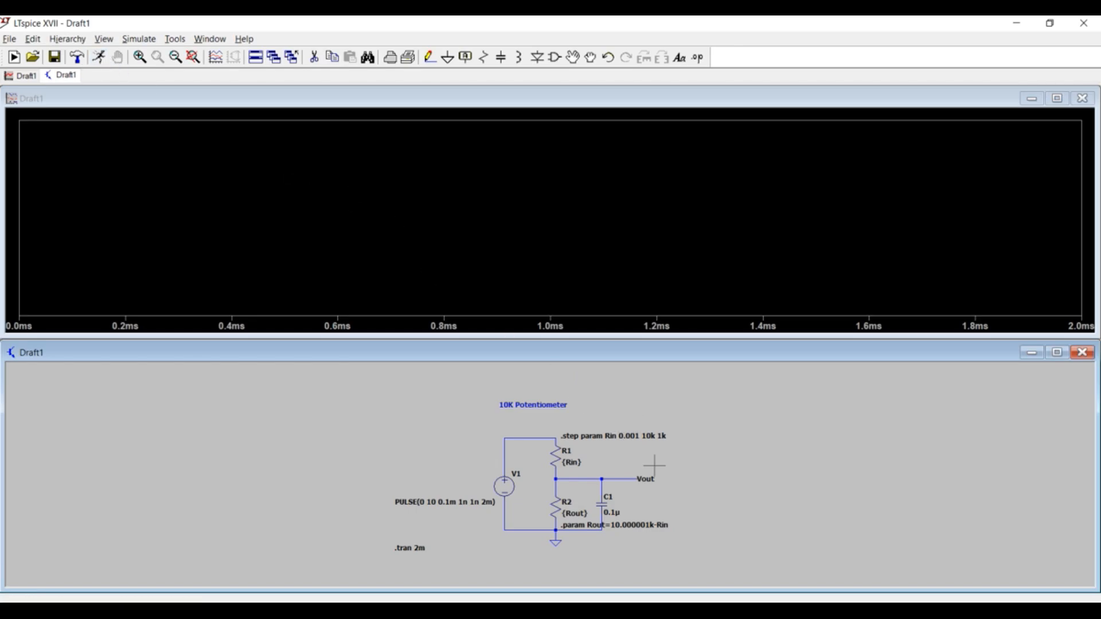
left_click(621, 480)
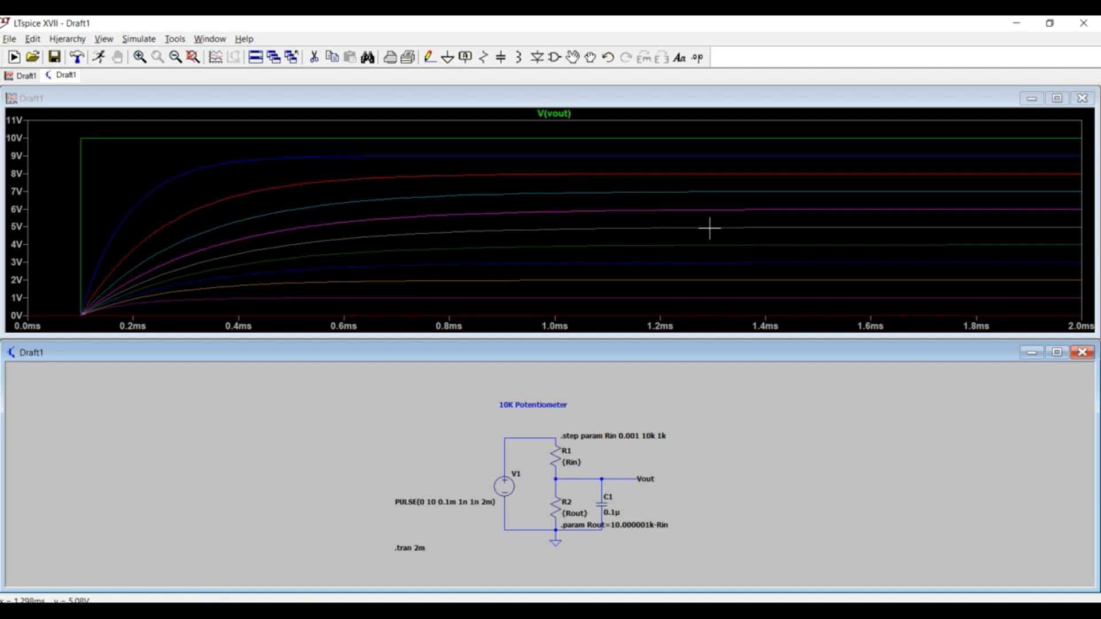
left_click(1057, 99)
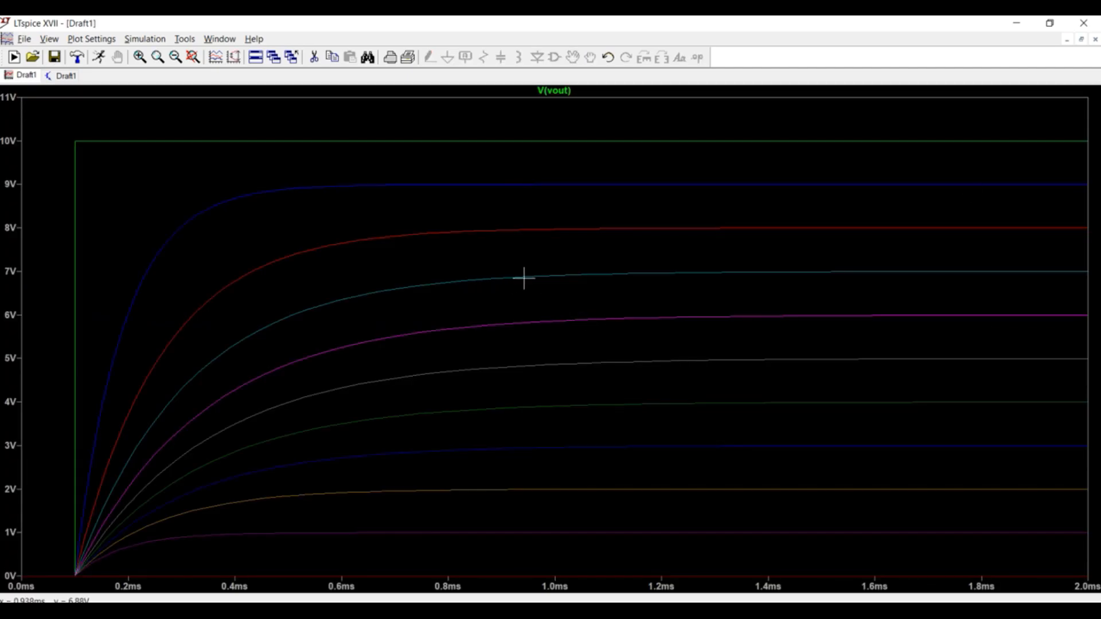
Step: Attach a cursor to the V(vout) trace and check the step information of the first sweep run
left_click(565, 93)
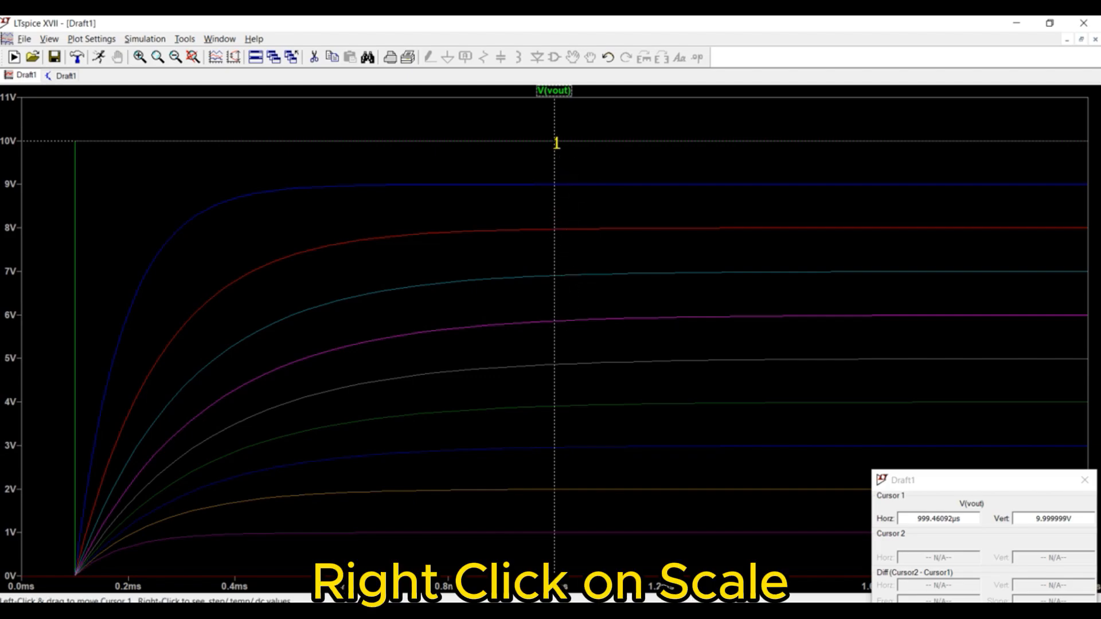
right_click(556, 142)
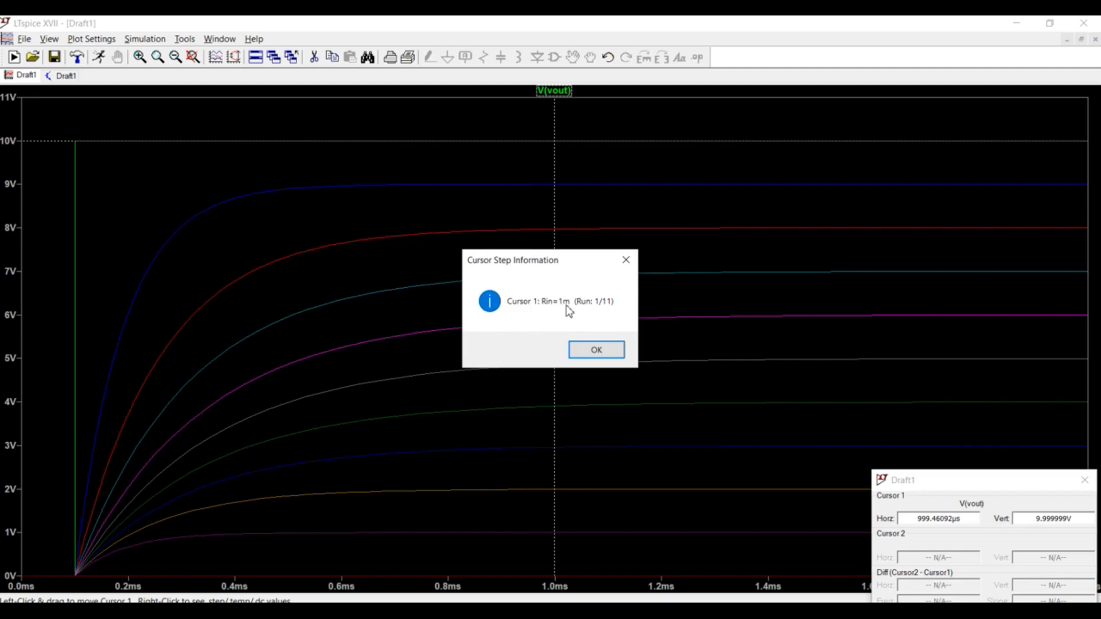
left_click(596, 350)
Step: Move the cursor through the second, third and fourth sweep runs, checking the Rin value of each curve
key("Down")
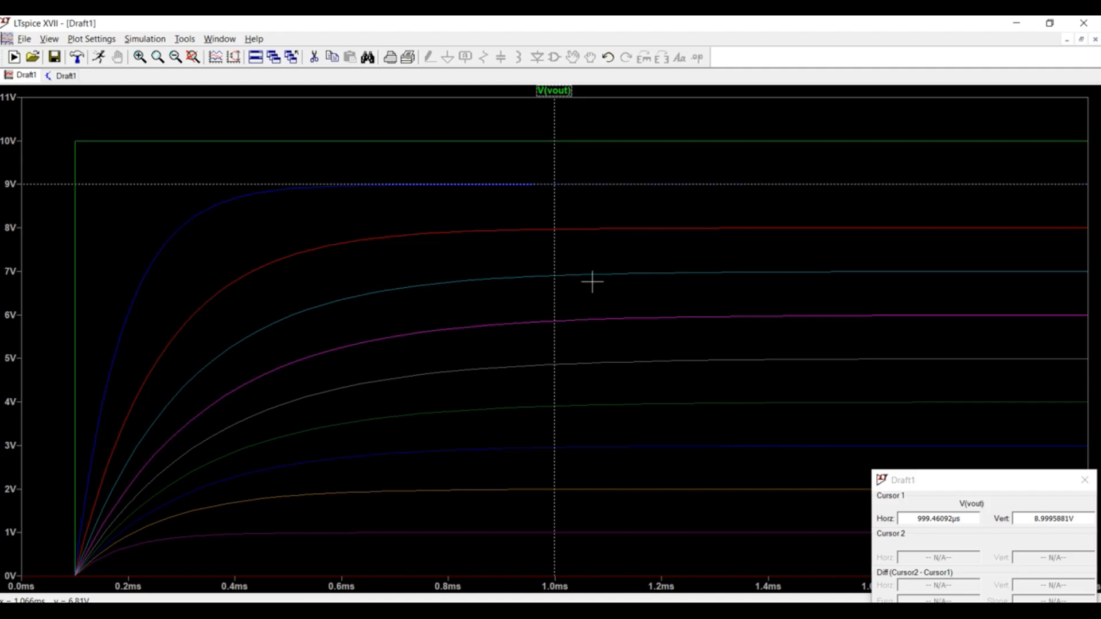
right_click(555, 189)
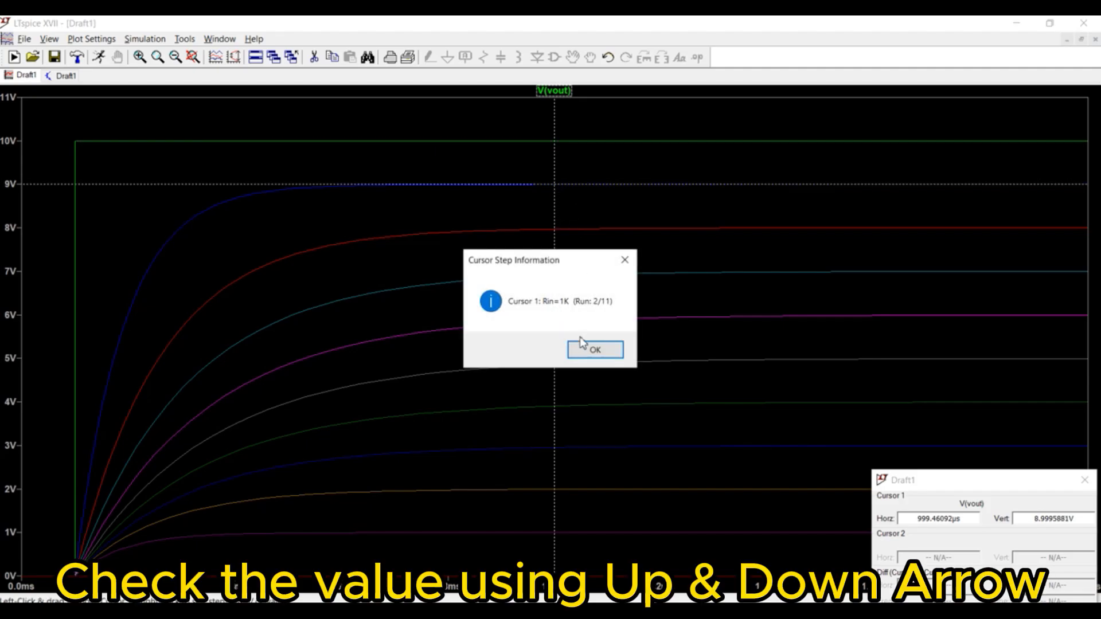
left_click(591, 350)
key("Down")
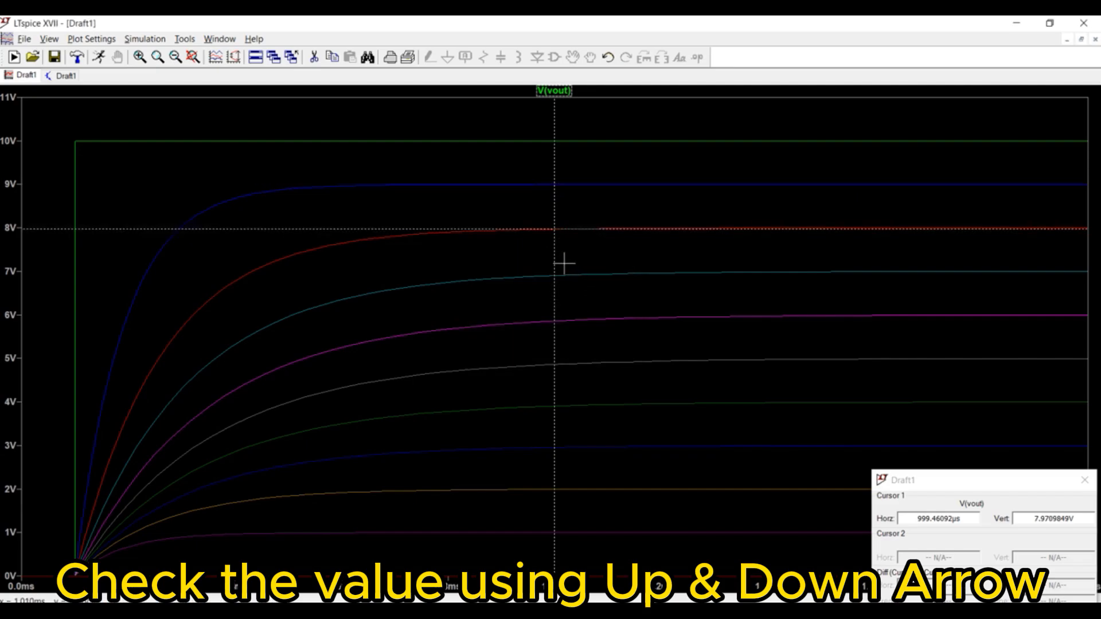
right_click(554, 230)
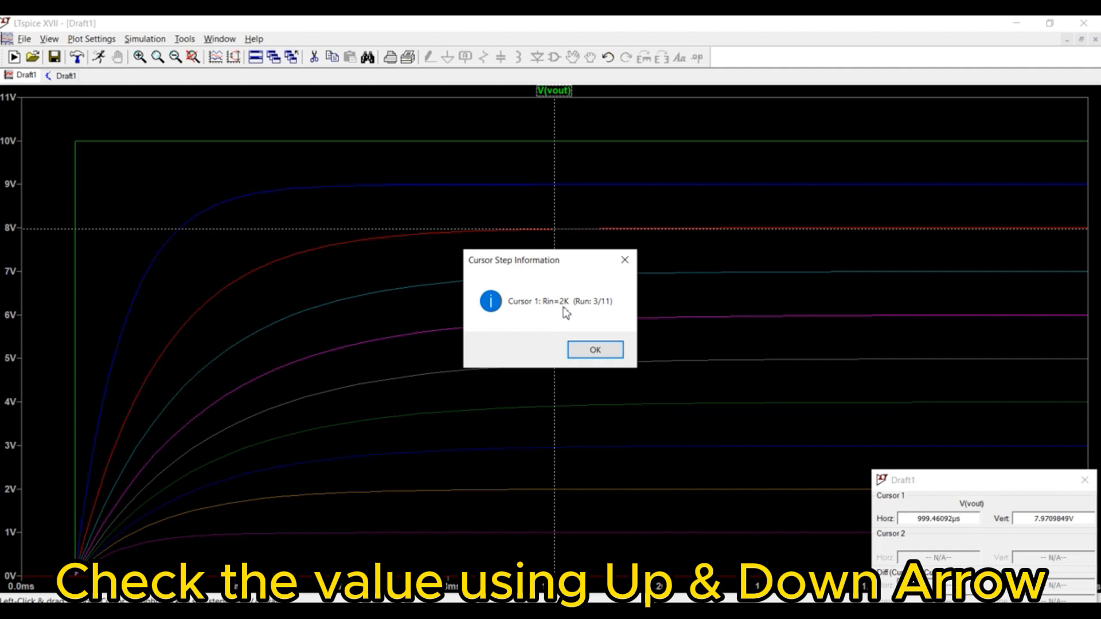
left_click(582, 347)
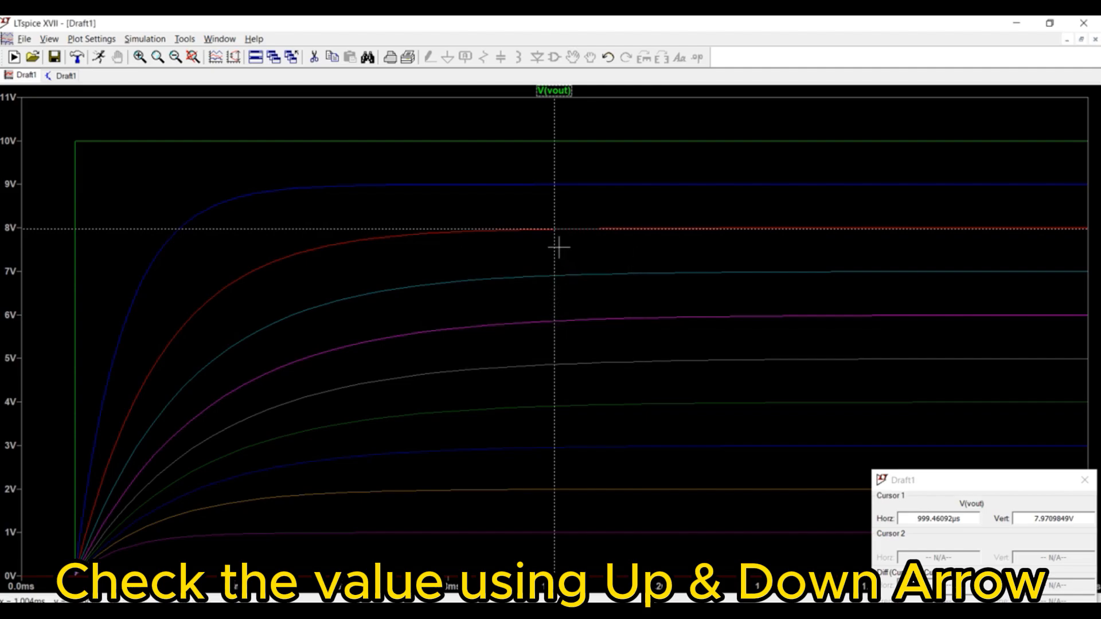
key("Down")
right_click(554, 276)
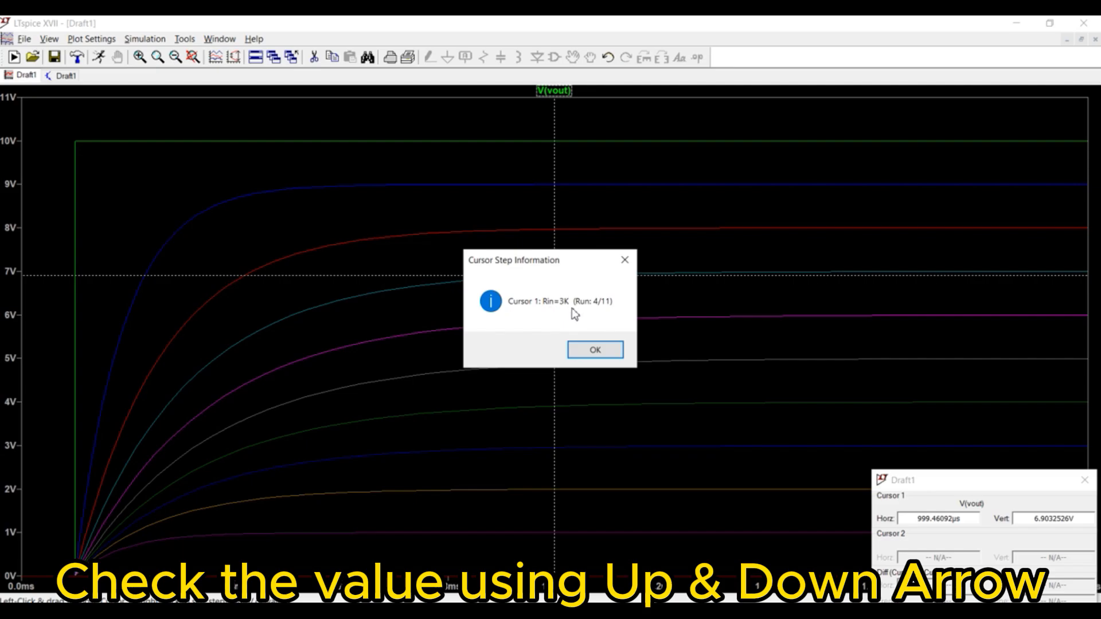
left_click(583, 348)
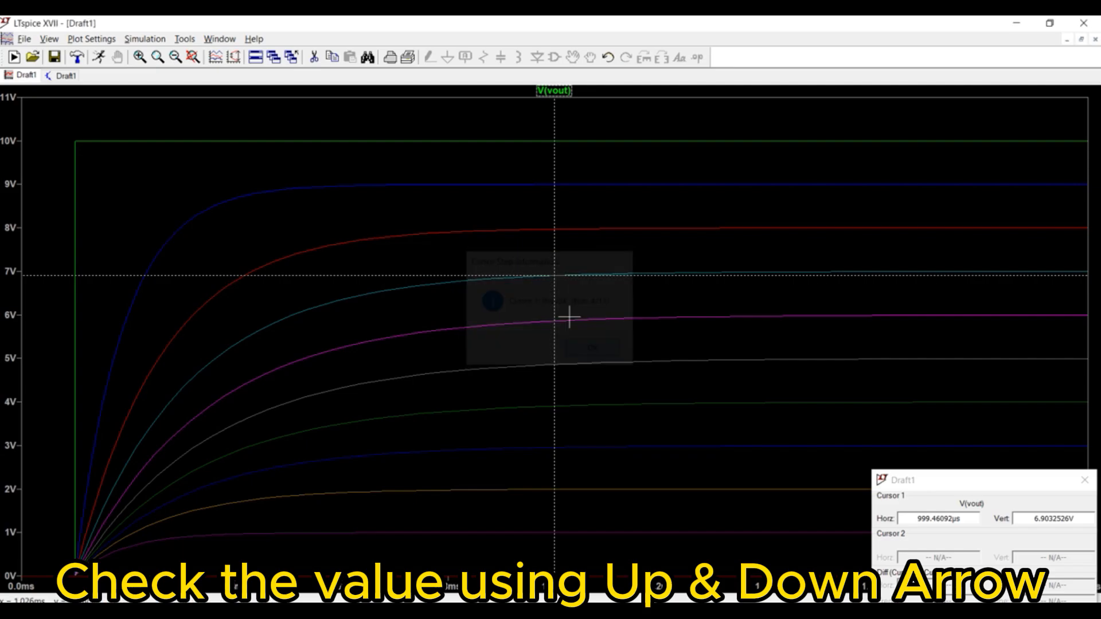
Step: Move the cursor through the fifth, sixth and seventh sweep runs, checking each curve's Rin value and output voltage
key("Down")
right_click(555, 321)
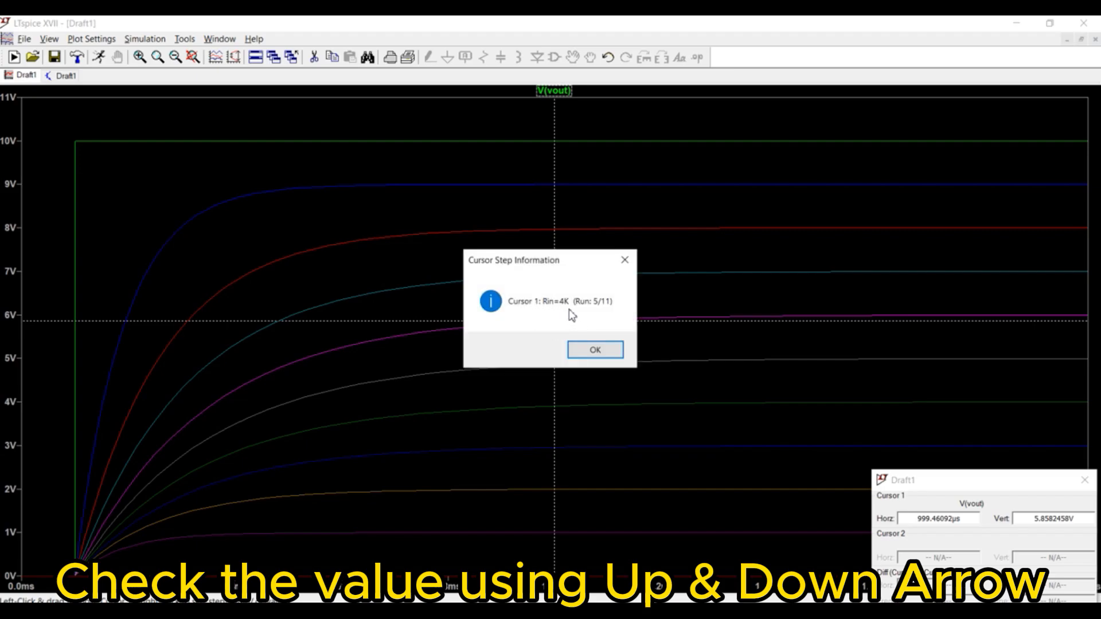
left_click(589, 350)
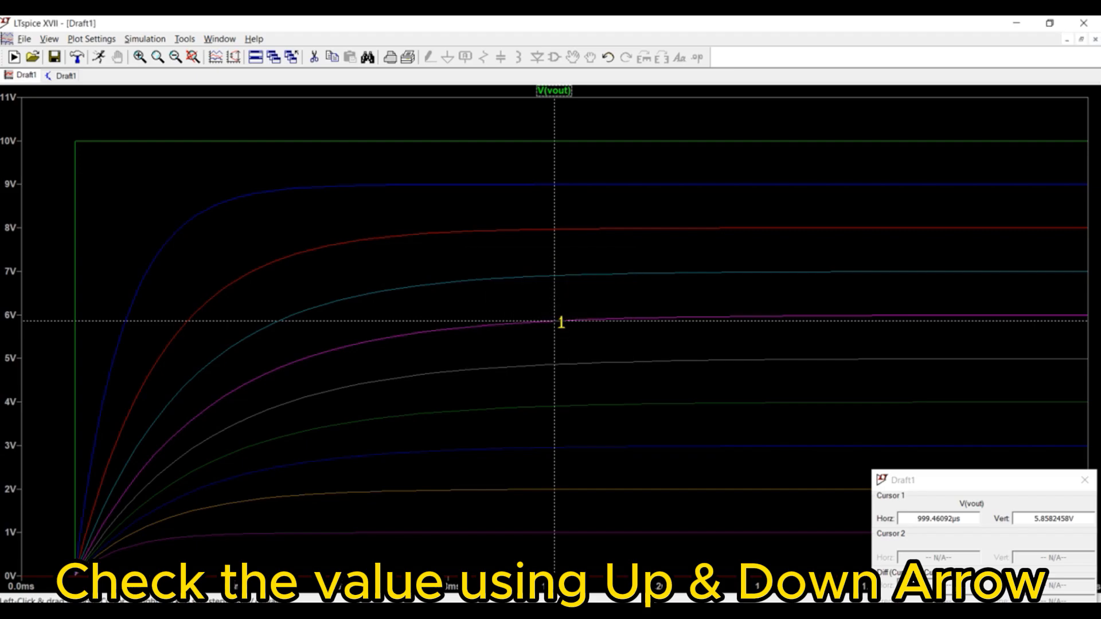
key("Down")
right_click(557, 365)
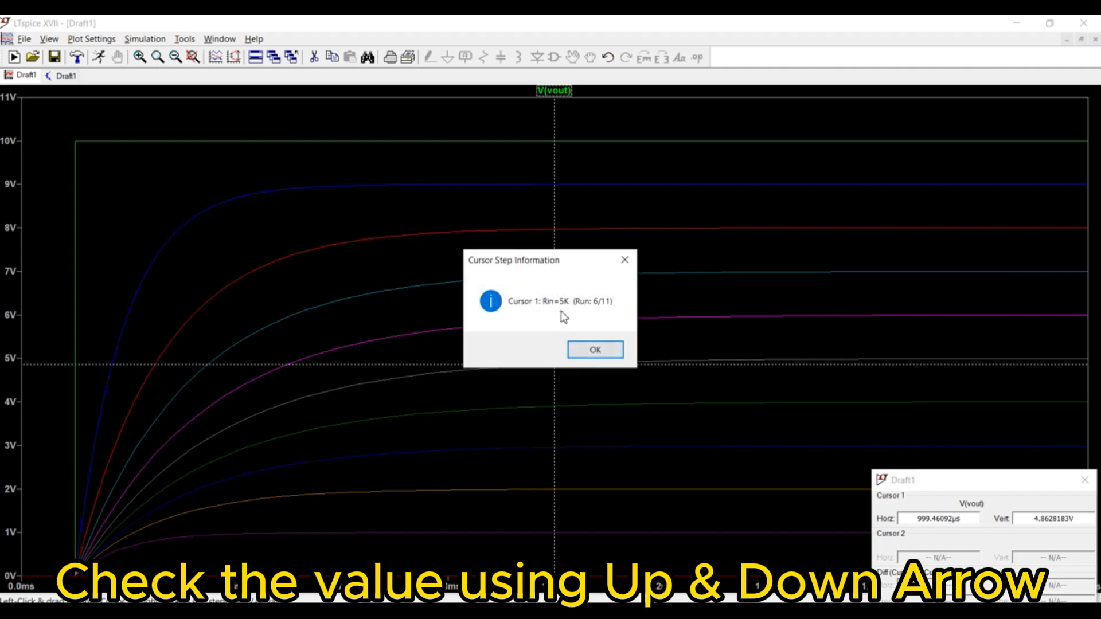
left_click(591, 351)
key("Down")
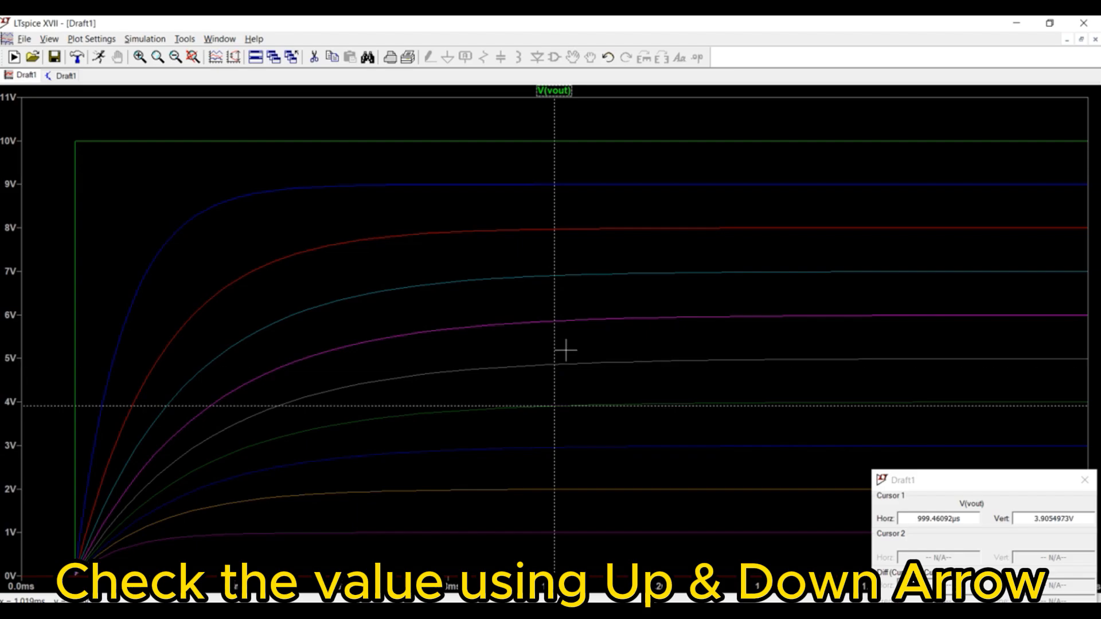
right_click(556, 409)
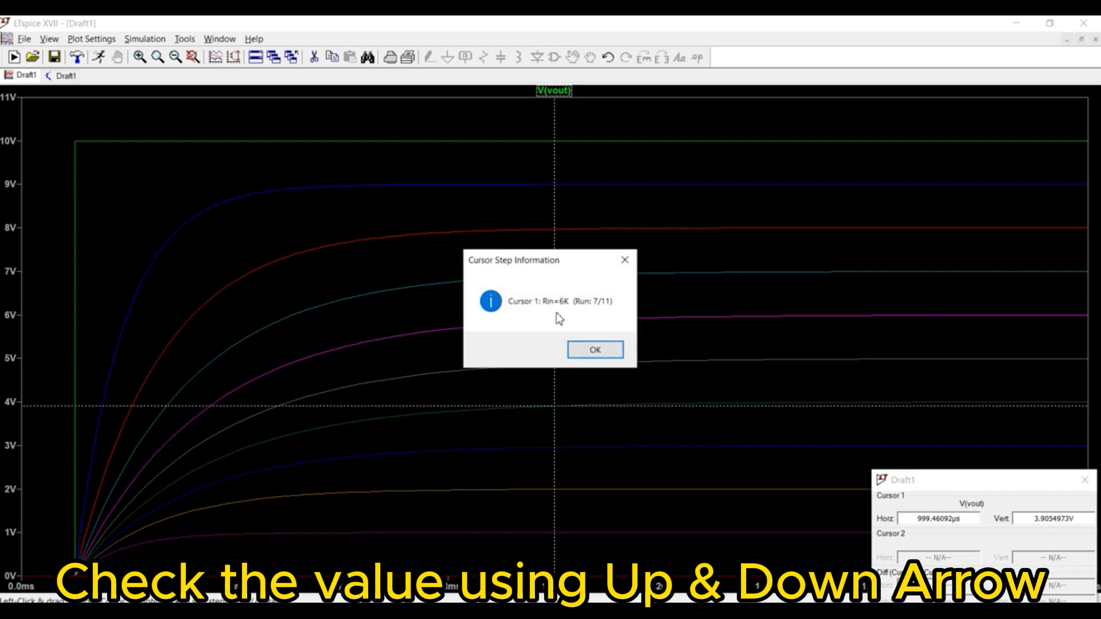
left_click(591, 351)
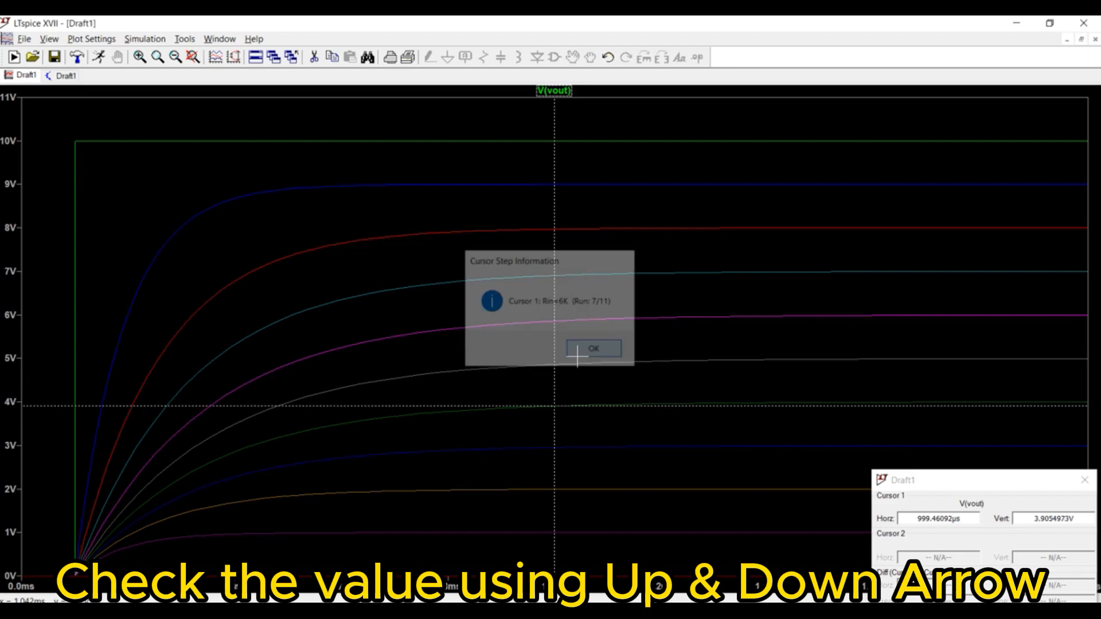
Step: Step the cursor through the remaining curves, from the eighth to the eleventh sweep run, and check the Rin value of each
key("Down")
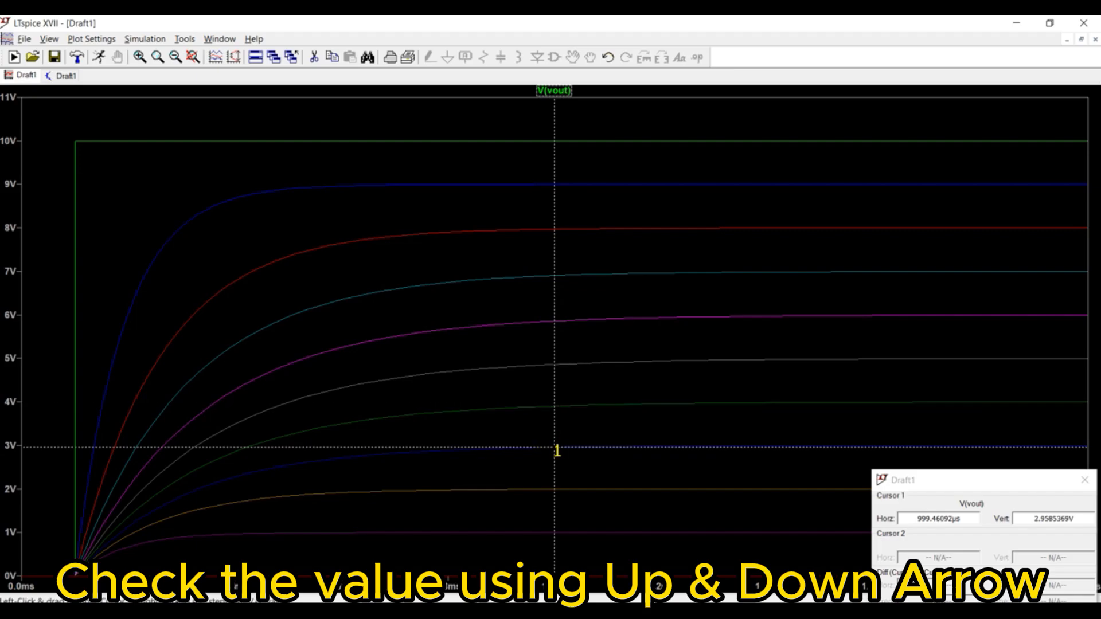
right_click(560, 448)
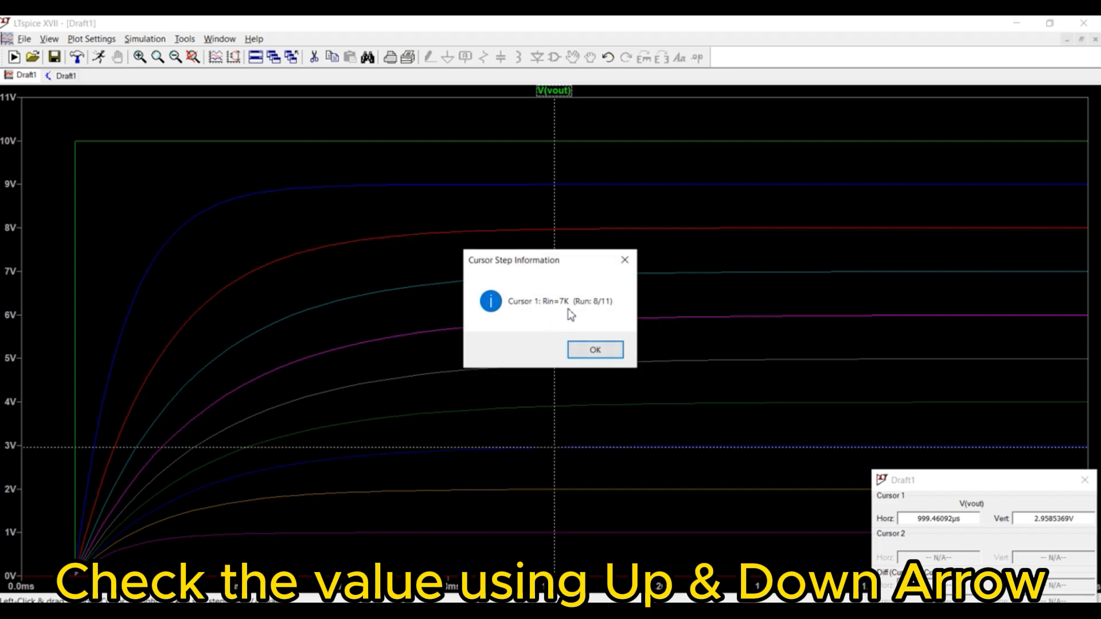
left_click(591, 351)
key("Down")
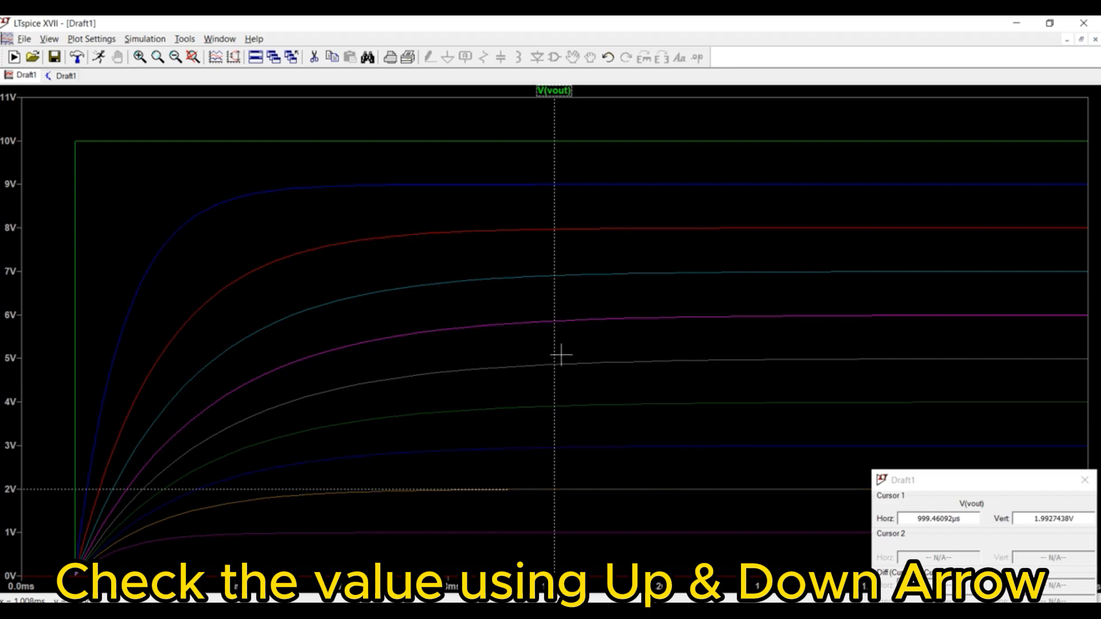
right_click(558, 495)
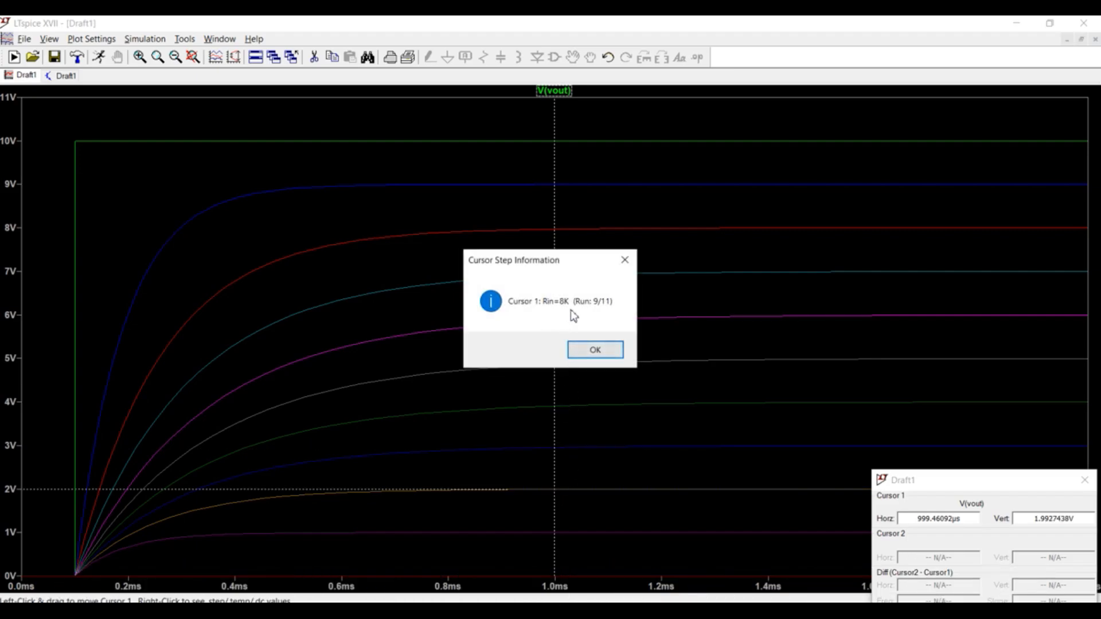
left_click(593, 350)
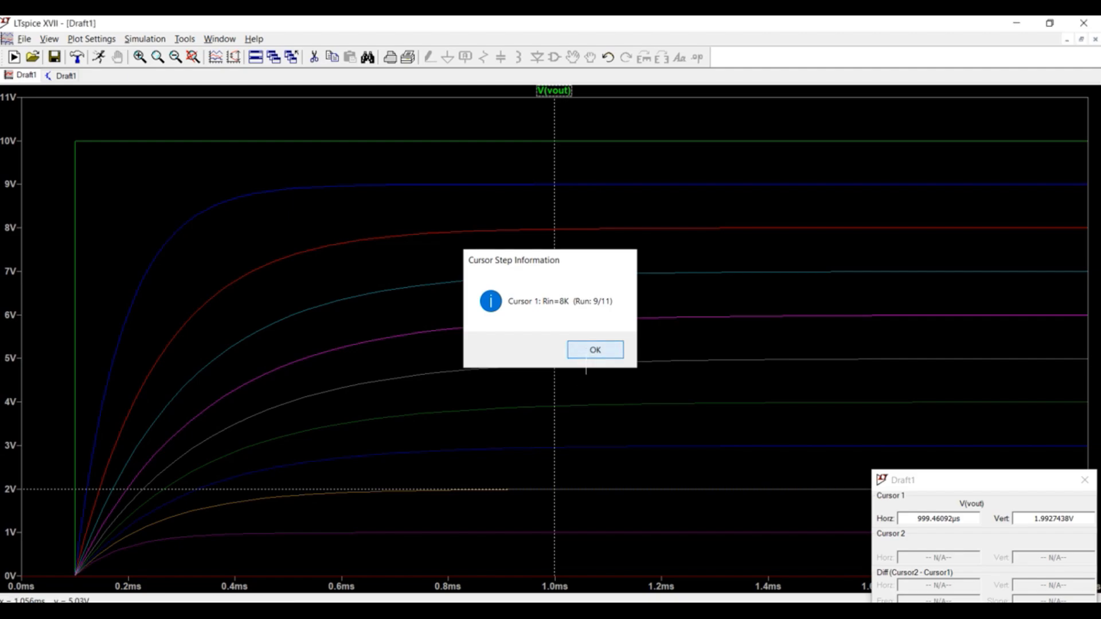
key("Down")
right_click(558, 535)
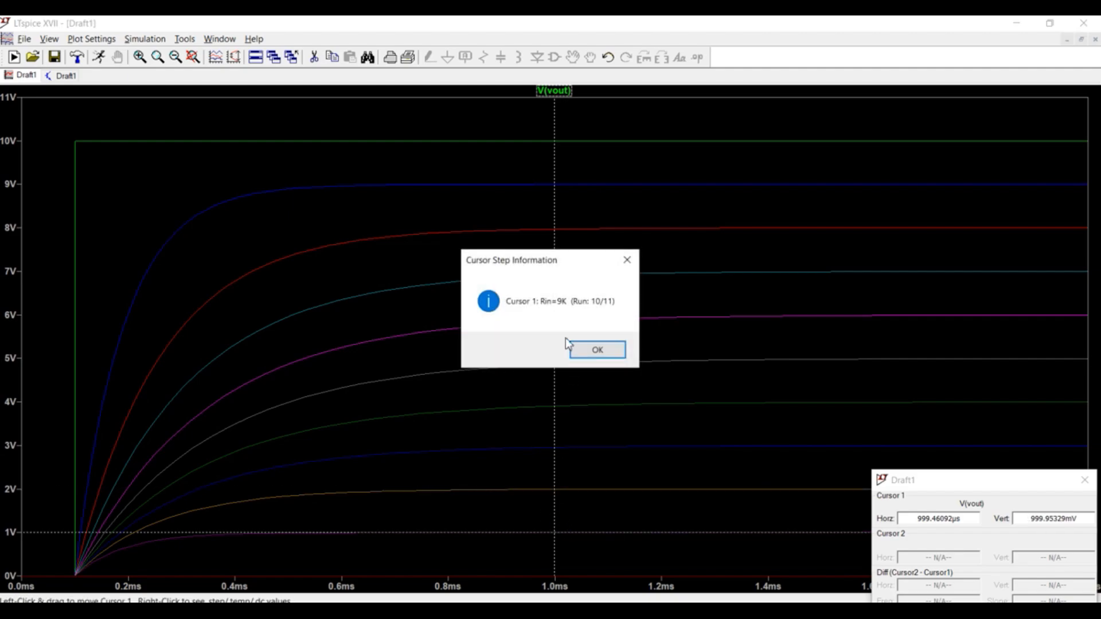
left_click(594, 351)
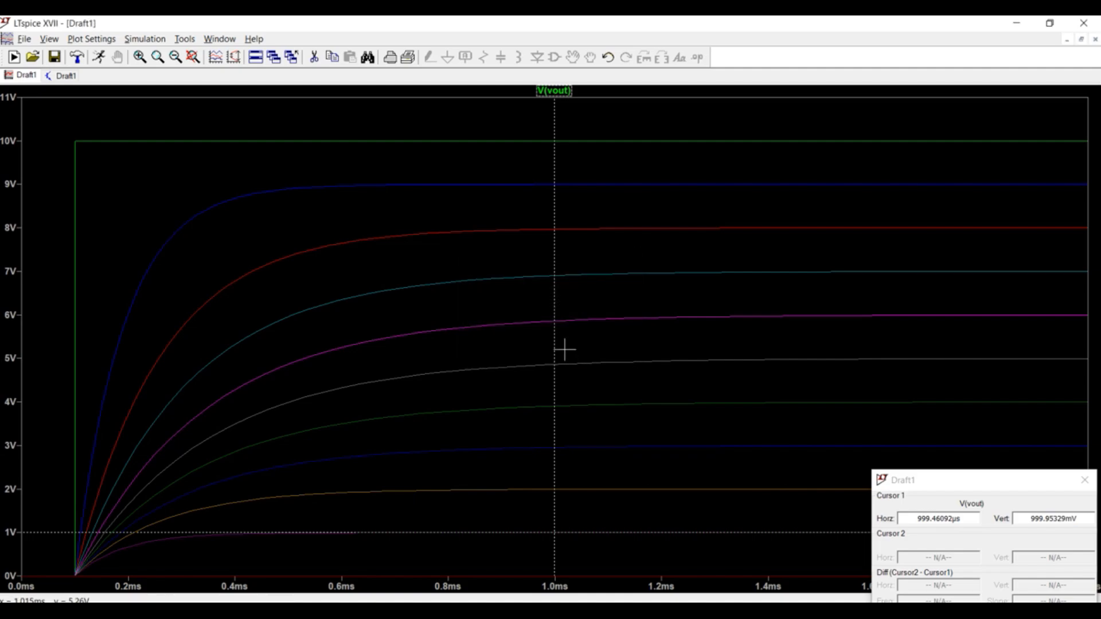
key("Down")
right_click(555, 577)
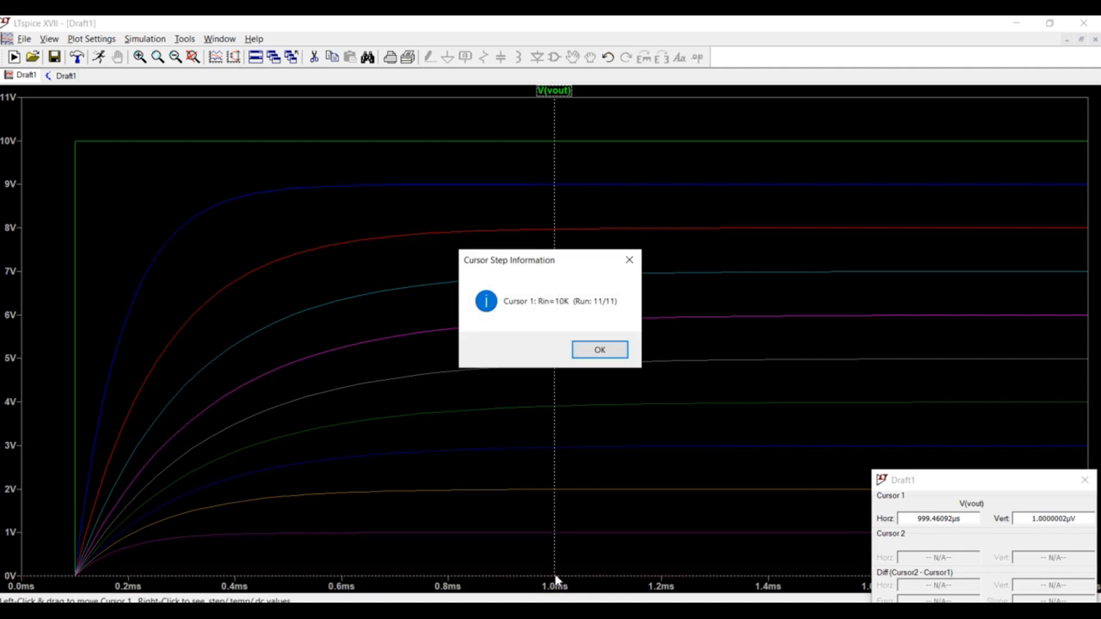